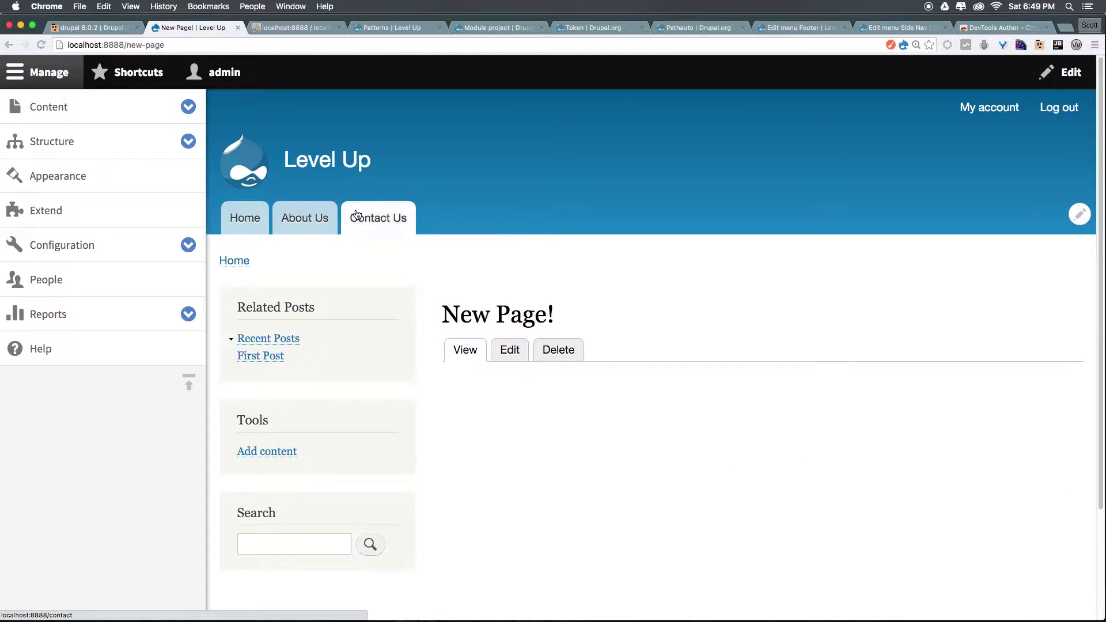
Step: Open the Contact Us page and look over the Website feedback form's Subject and Message fields
{"action": "left_click", "coordinate": [353, 216]}
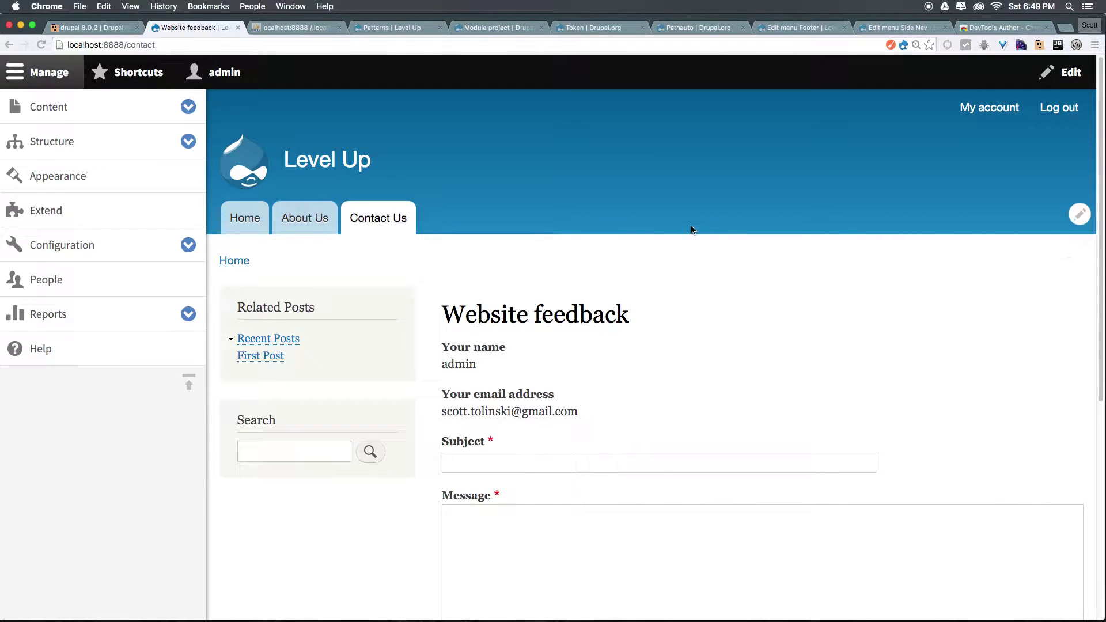
{"action": "scroll", "coordinate": [674, 279], "scroll_direction": "down", "scroll_amount": 6}
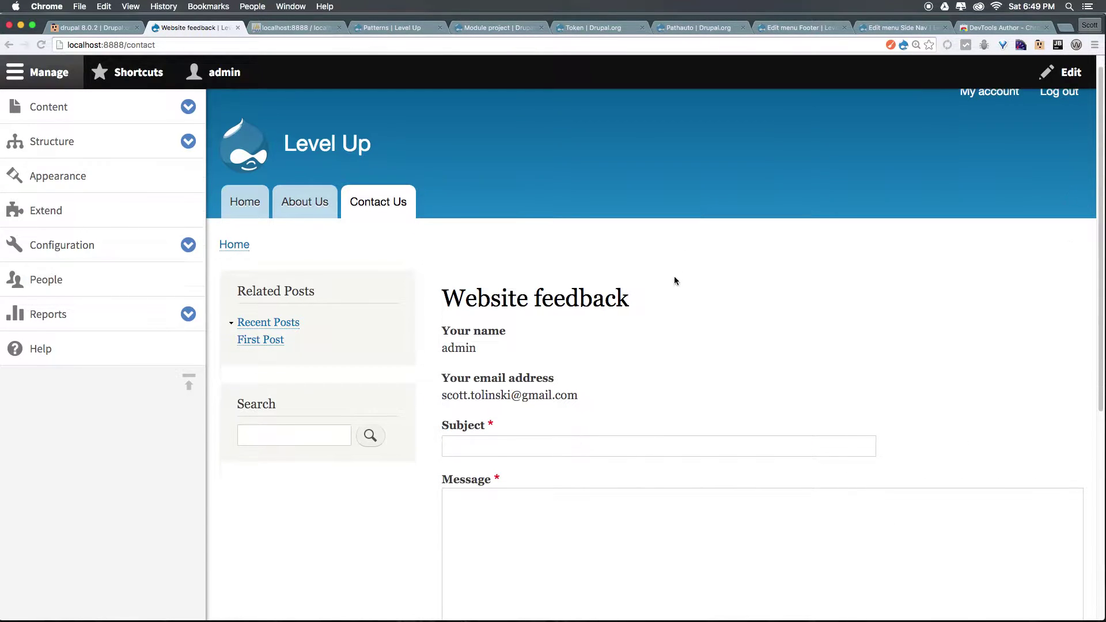
{"action": "scroll", "coordinate": [676, 281], "scroll_direction": "up", "scroll_amount": 3}
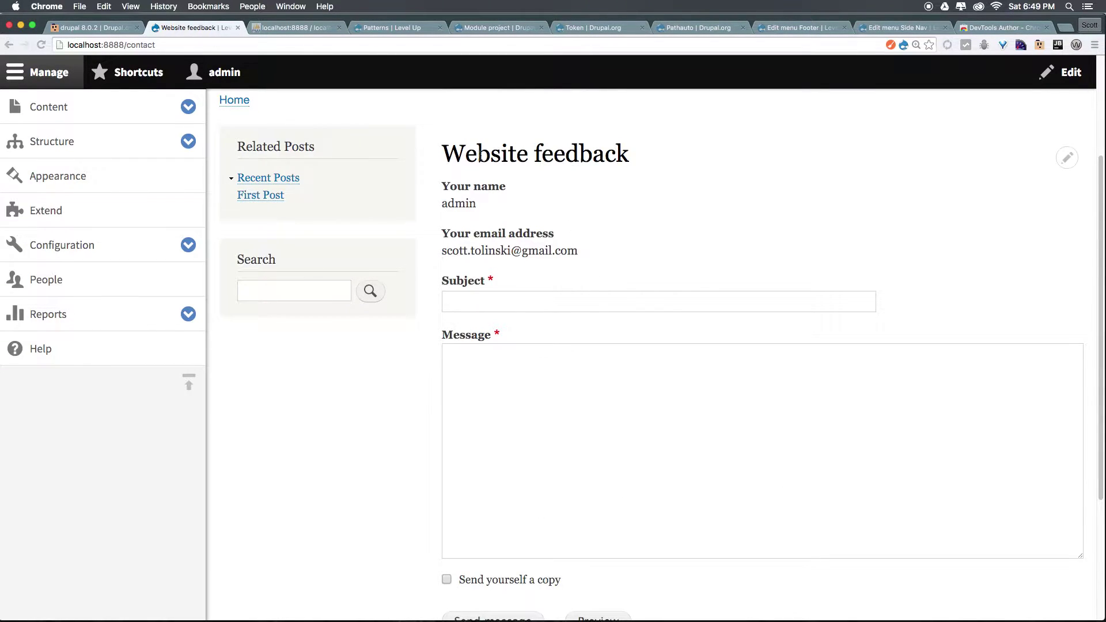
{"action": "left_click_drag", "start_coordinate": [478, 153], "coordinate": [652, 161]}
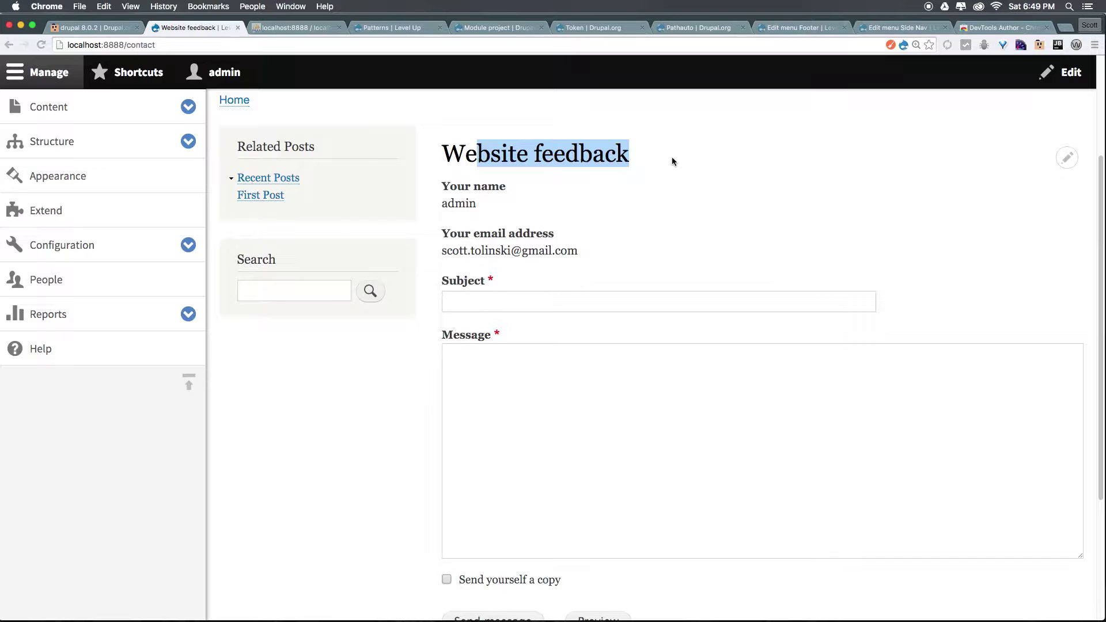
{"action": "left_click", "coordinate": [523, 298]}
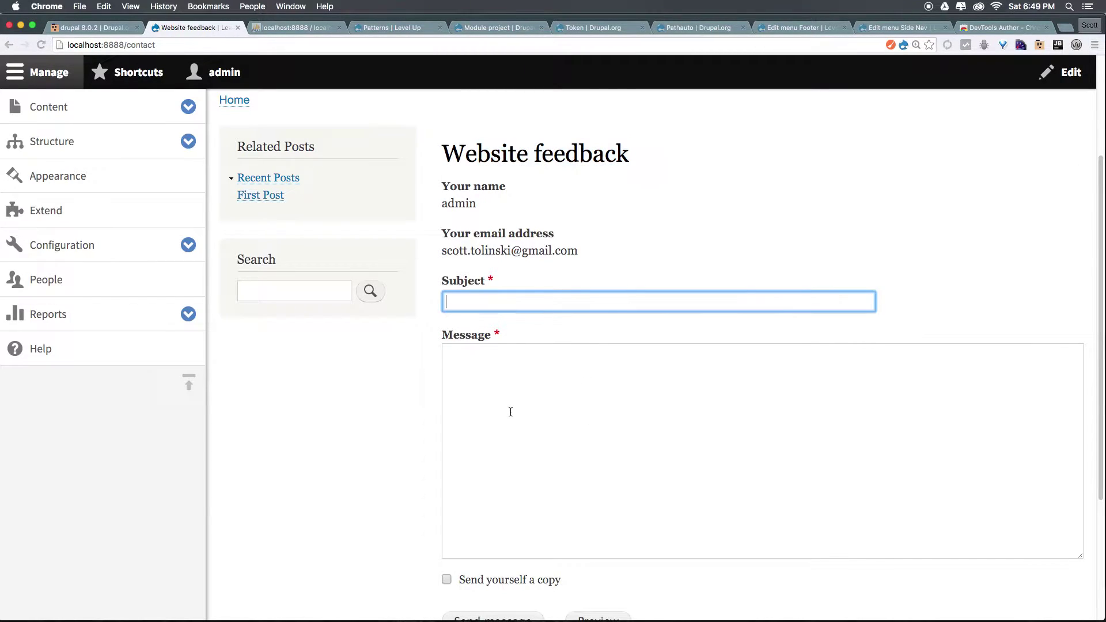
{"action": "left_click", "coordinate": [509, 410]}
{"action": "left_click", "coordinate": [968, 160]}
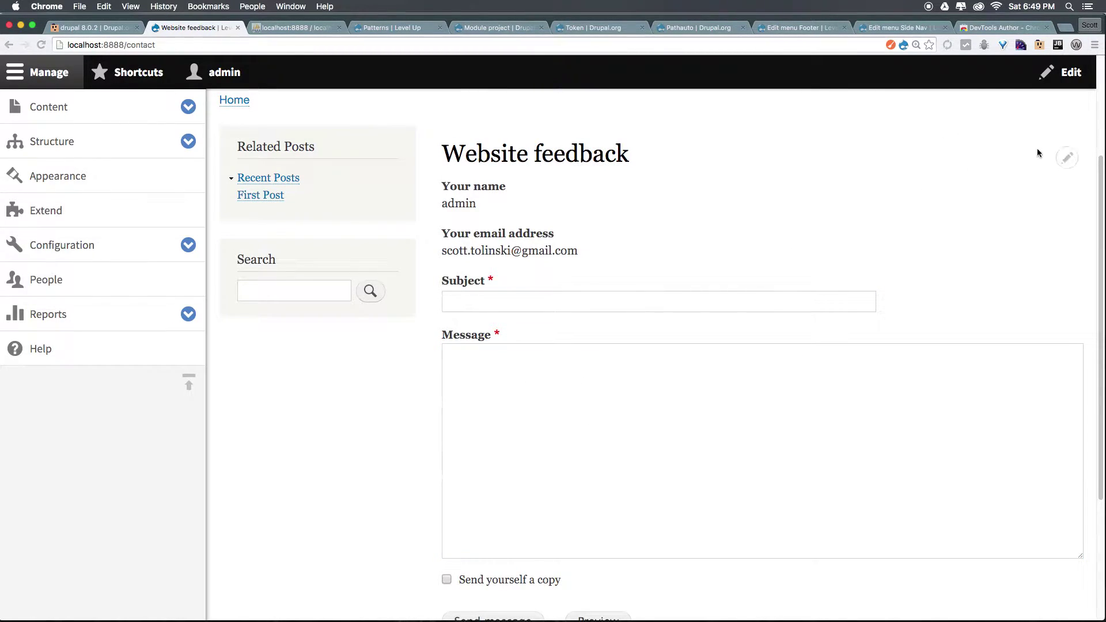
Step: Show the title block's contextual options, then toggle in-place editing on and off
{"action": "left_click", "coordinate": [1069, 159]}
{"action": "scroll", "coordinate": [634, 415], "scroll_direction": "down", "scroll_amount": 3}
{"action": "scroll", "coordinate": [635, 413], "scroll_direction": "up", "scroll_amount": 5}
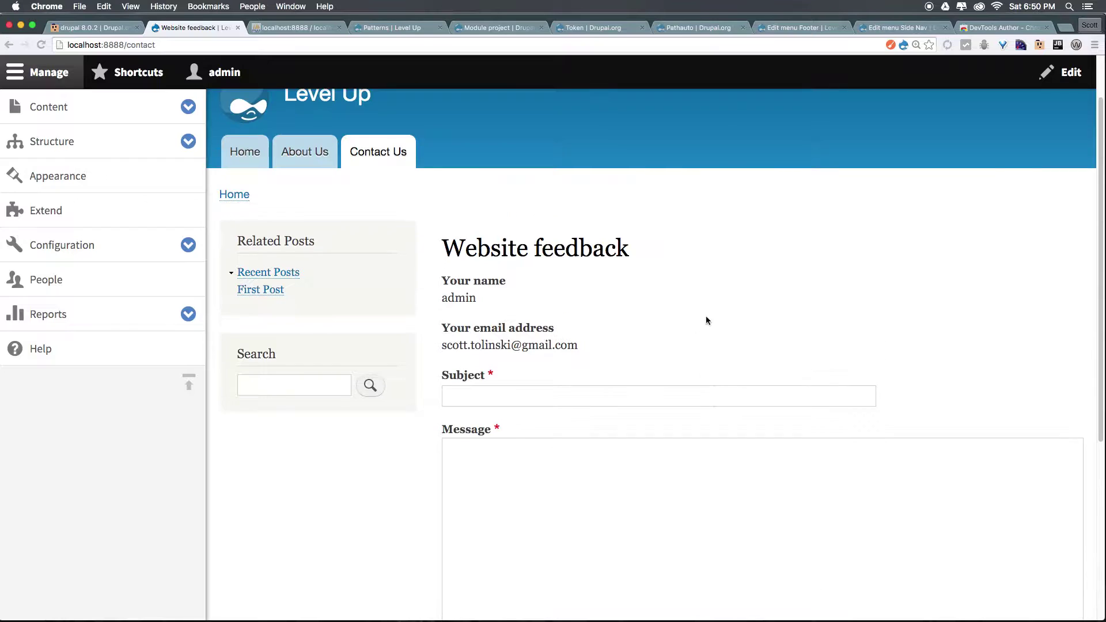
{"action": "mouse_move", "coordinate": [1003, 195]}
{"action": "left_click", "coordinate": [1067, 73]}
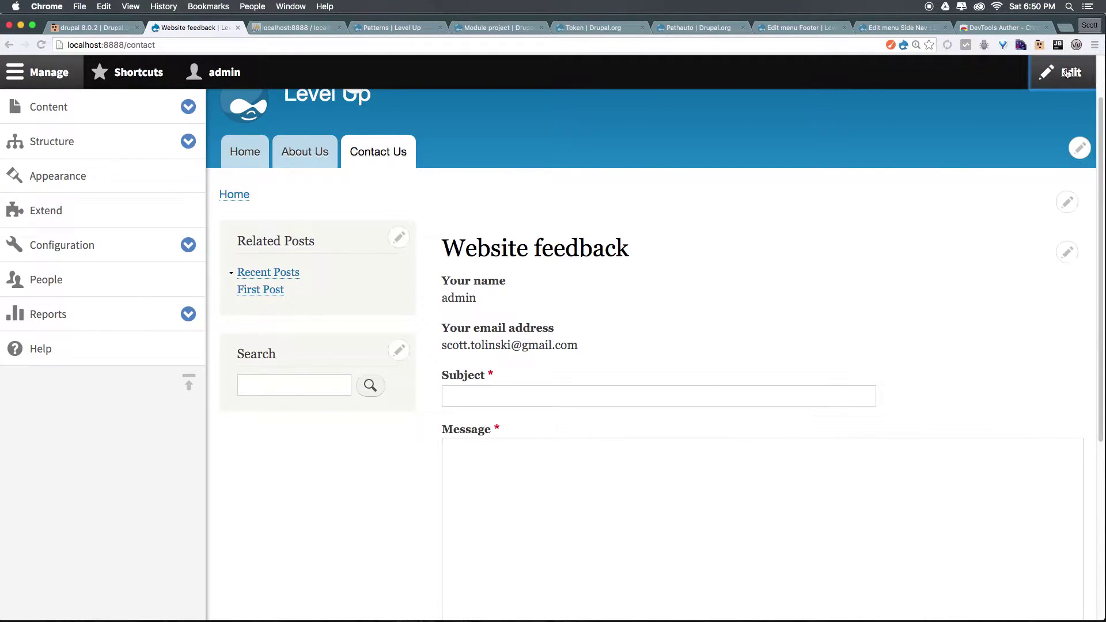
{"action": "left_click", "coordinate": [1067, 73]}
{"action": "scroll", "coordinate": [864, 277], "scroll_direction": "down", "scroll_amount": 1}
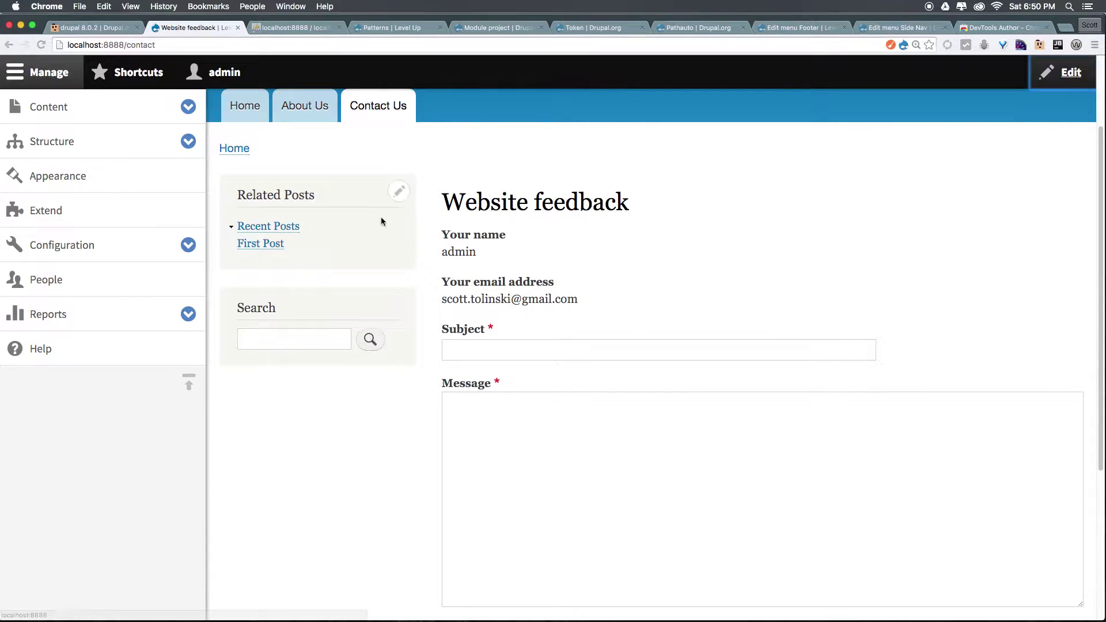
Step: From Structure > Contact forms, edit Website feedback and change its Label to 'Contact Us'
{"action": "left_click", "coordinate": [189, 140]}
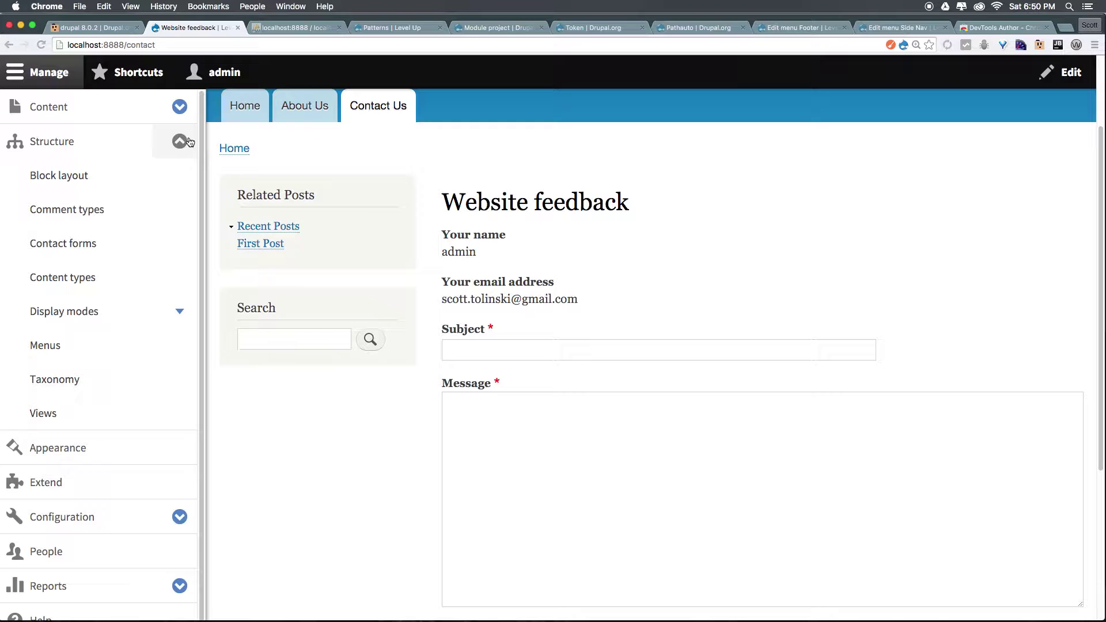
{"action": "left_click", "coordinate": [64, 246]}
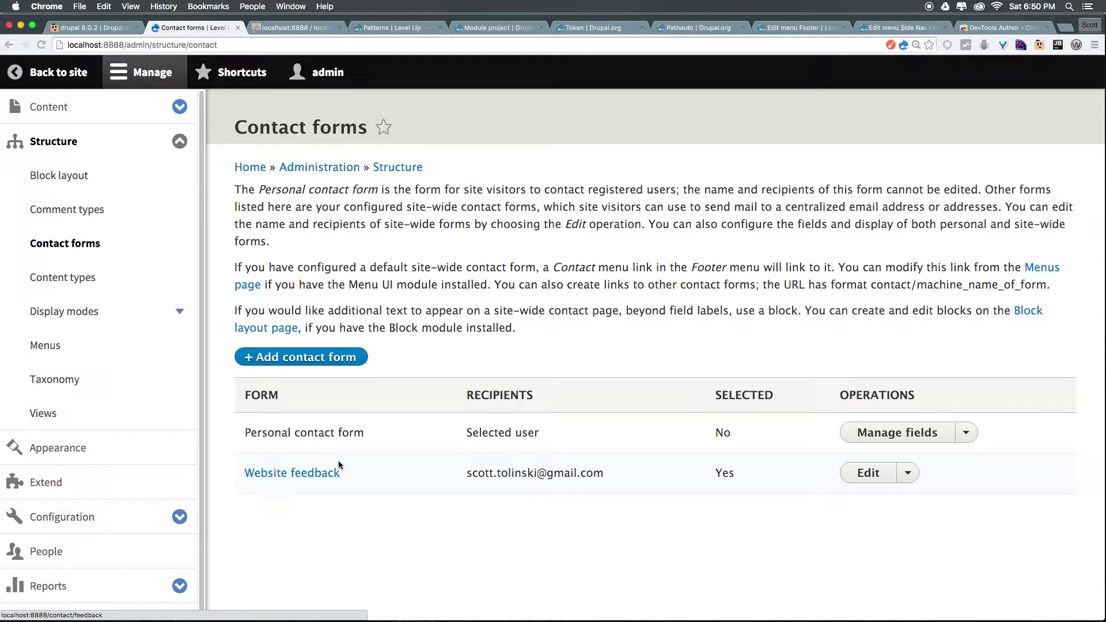
{"action": "left_click", "coordinate": [866, 473]}
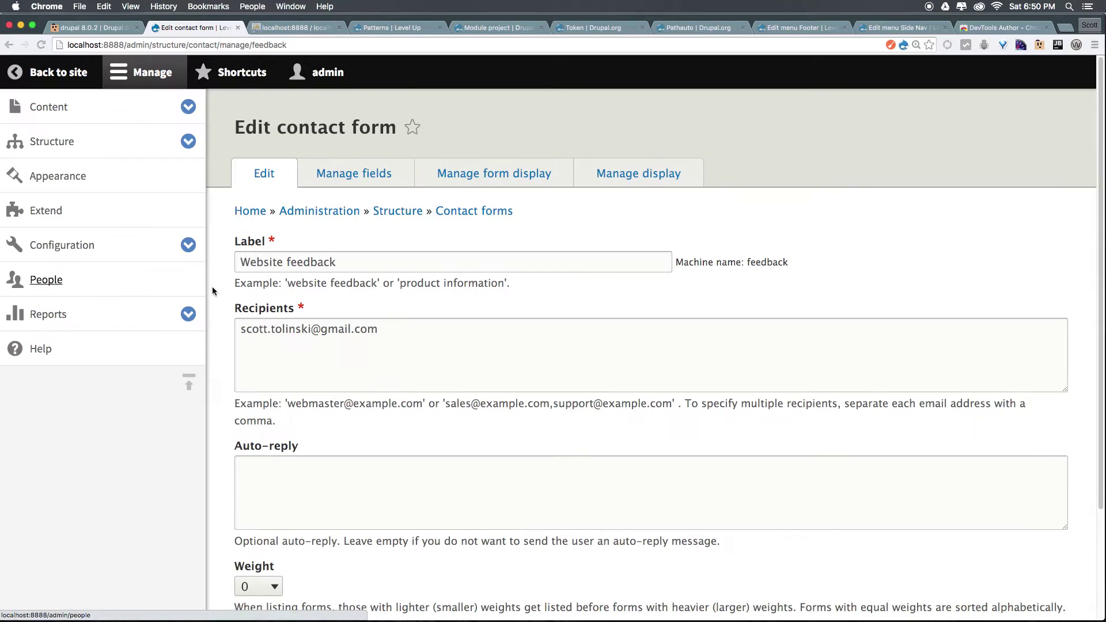
{"action": "left_click_drag", "start_coordinate": [349, 261], "coordinate": [235, 254]}
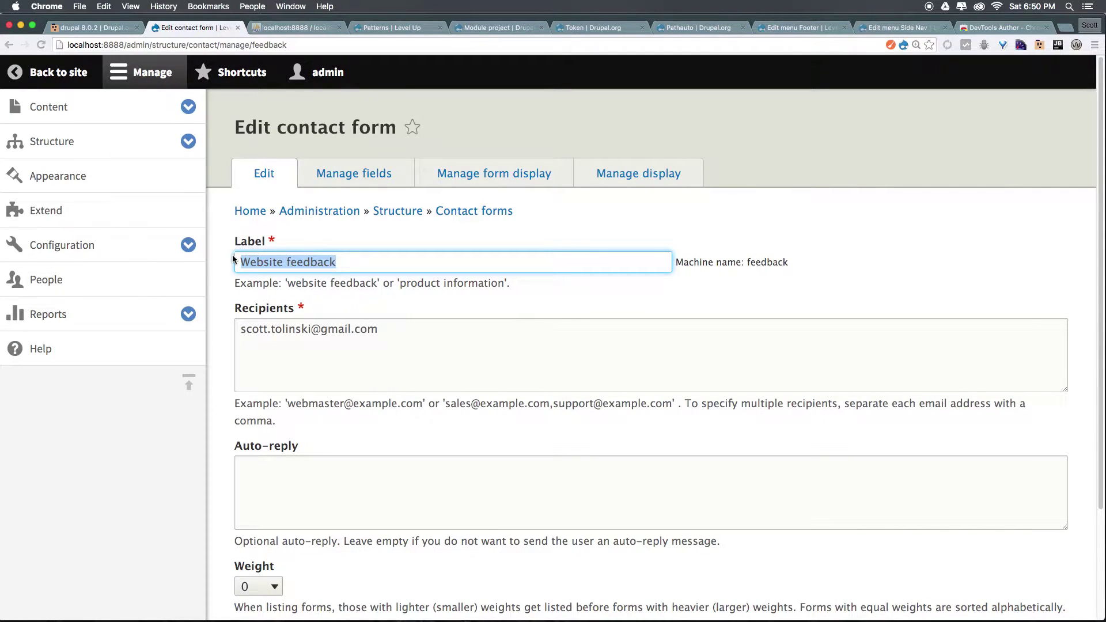
{"action": "type", "text": "Co"}
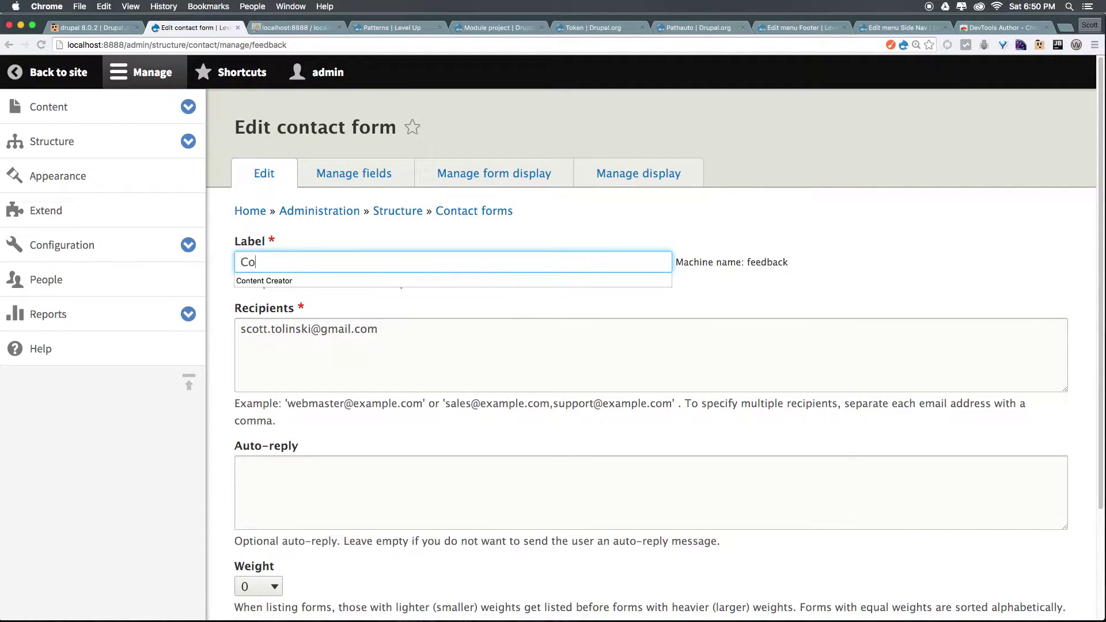
{"action": "type", "text": "ntact Us"}
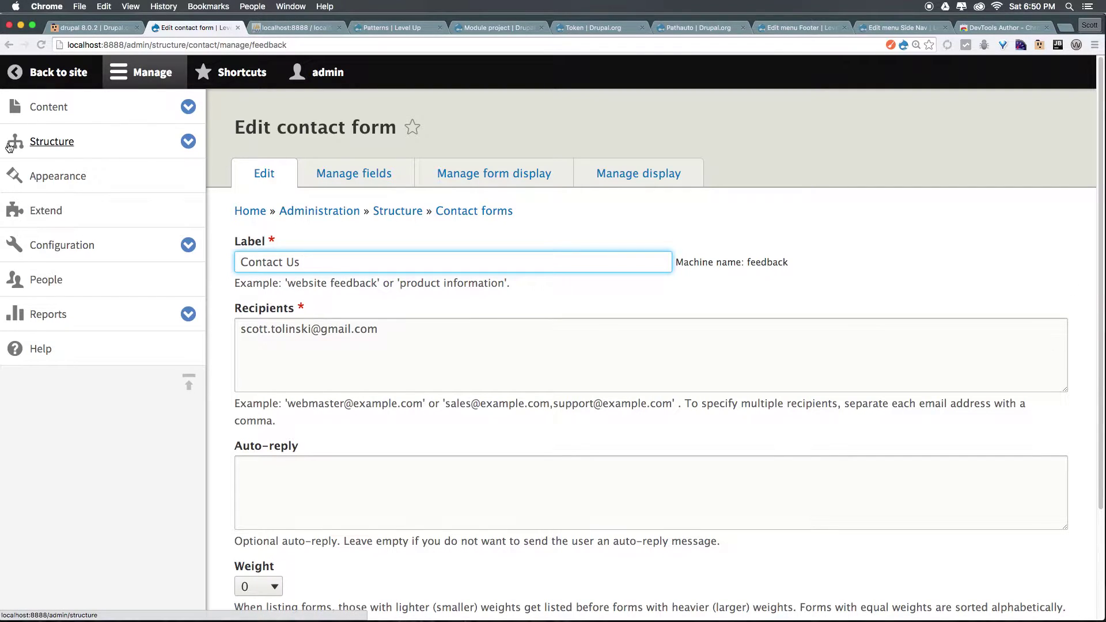
{"action": "left_click", "coordinate": [366, 472]}
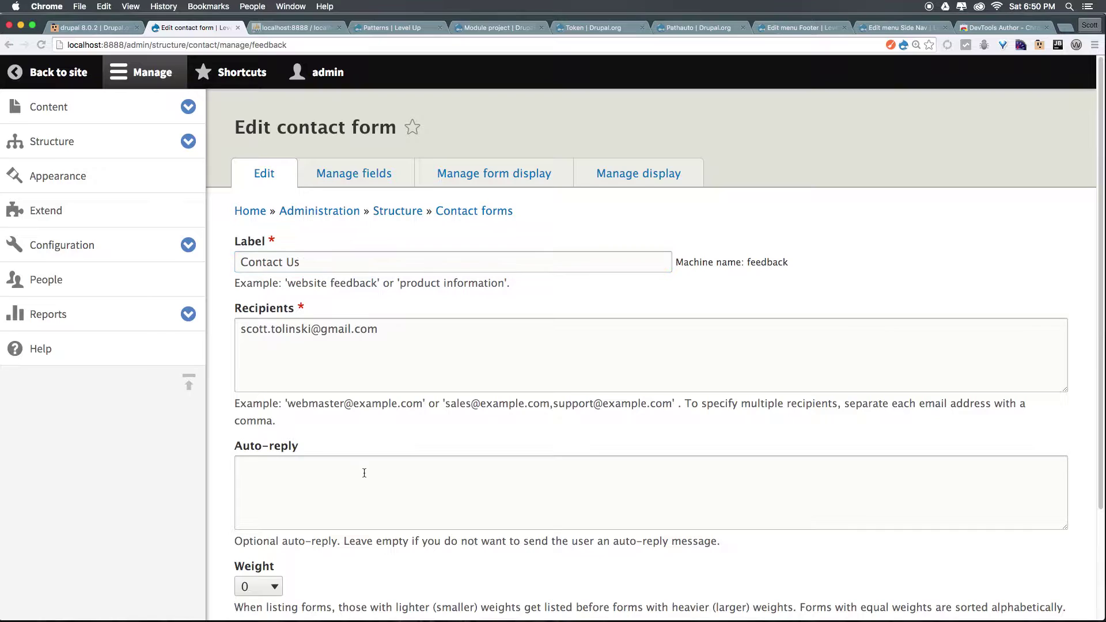
Step: Enter 'Thank you' as the form's auto-reply message
{"action": "scroll", "coordinate": [364, 473], "scroll_direction": "down", "scroll_amount": 1}
{"action": "scroll", "coordinate": [364, 473], "scroll_direction": "down", "scroll_amount": 3}
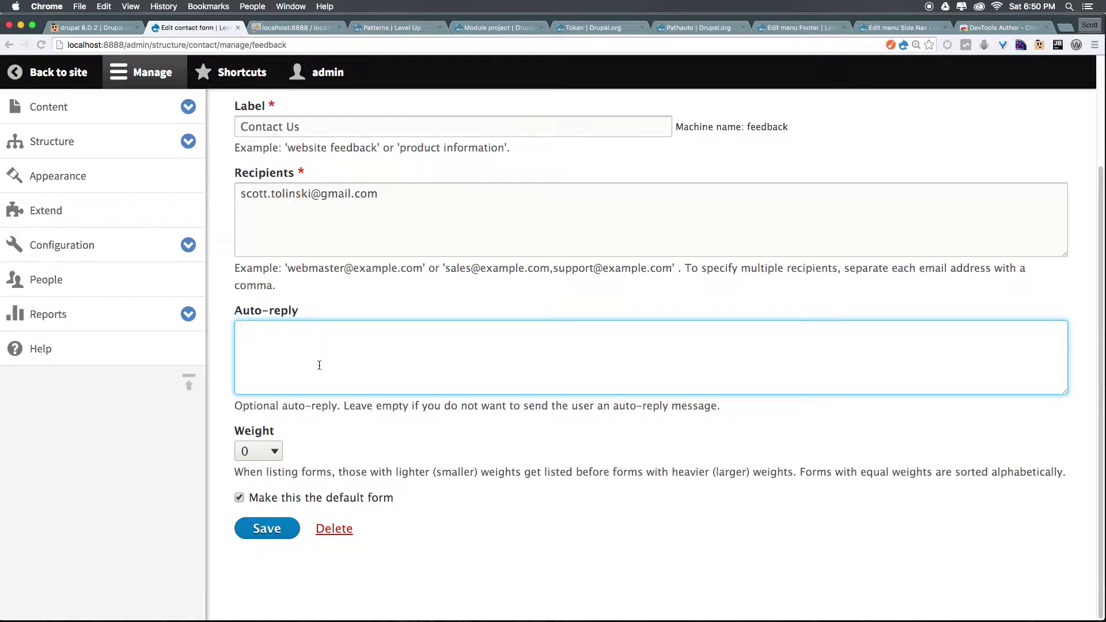
{"action": "type", "text": "Thank you"}
Step: Review the recipient address and save the Contact Us form settings
{"action": "left_click_drag", "start_coordinate": [375, 193], "coordinate": [218, 185]}
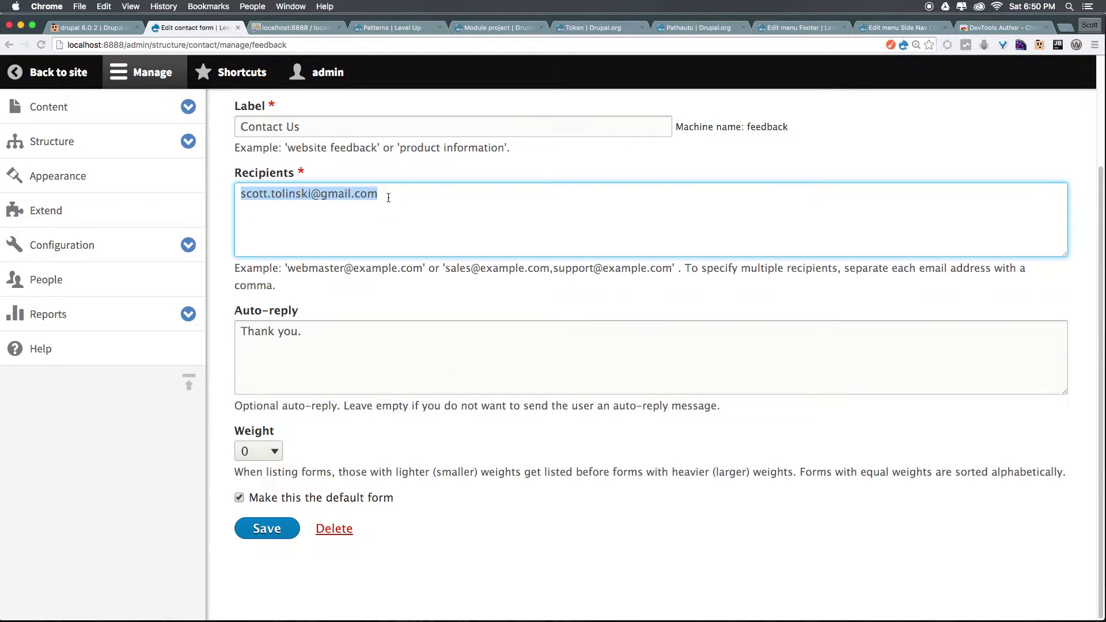
{"action": "left_click", "coordinate": [468, 201]}
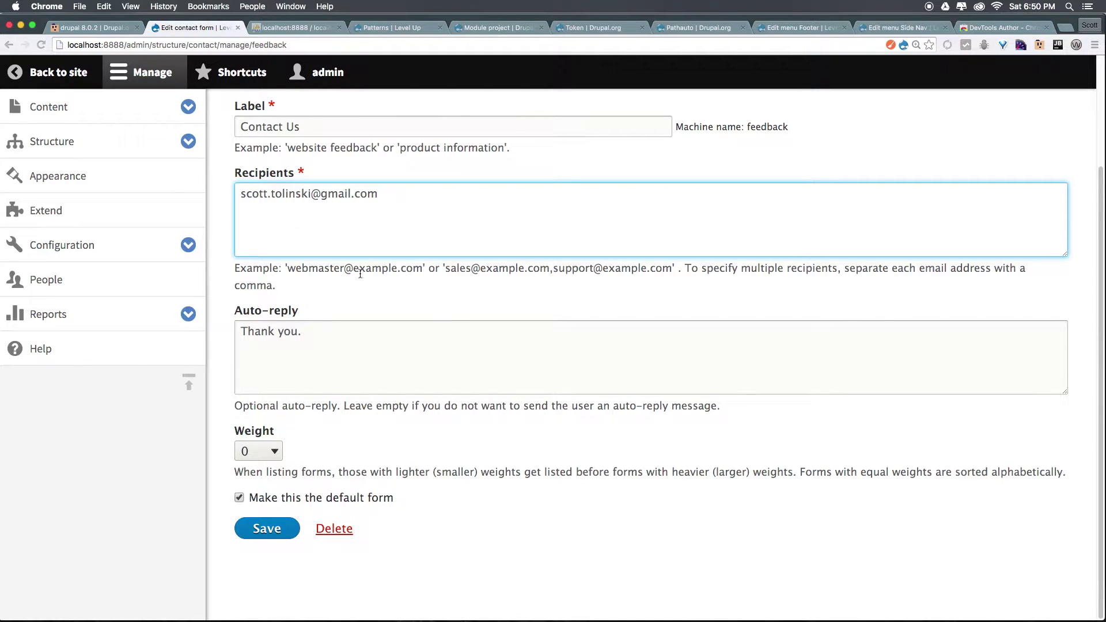
{"action": "triple_click", "coordinate": [309, 274]}
{"action": "left_click", "coordinate": [328, 263]}
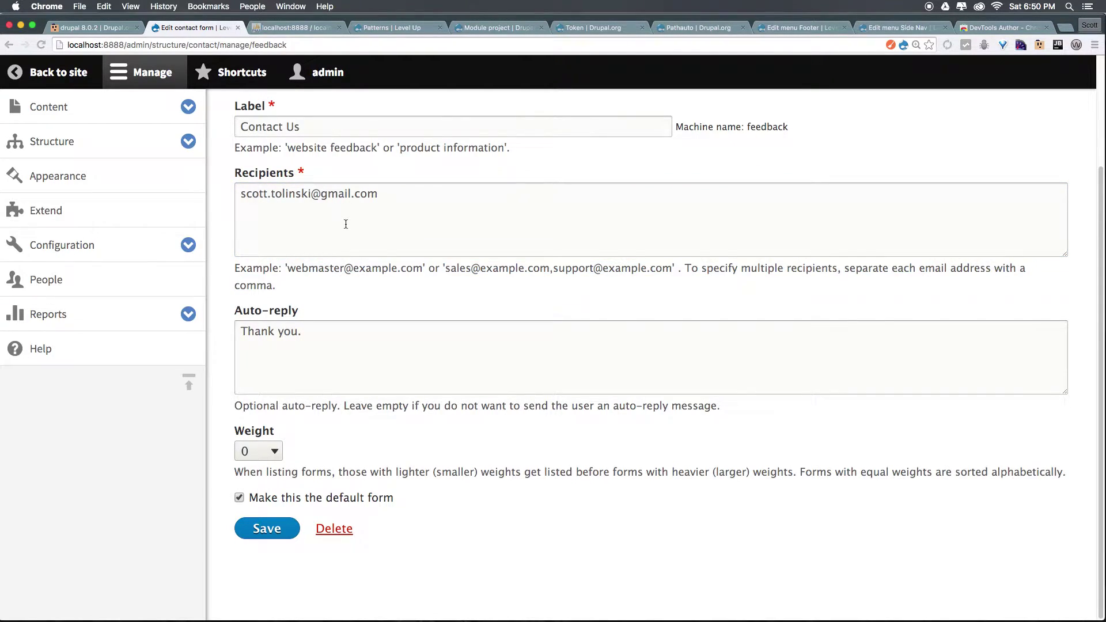
{"action": "left_click_drag", "start_coordinate": [380, 226], "coordinate": [140, 165]}
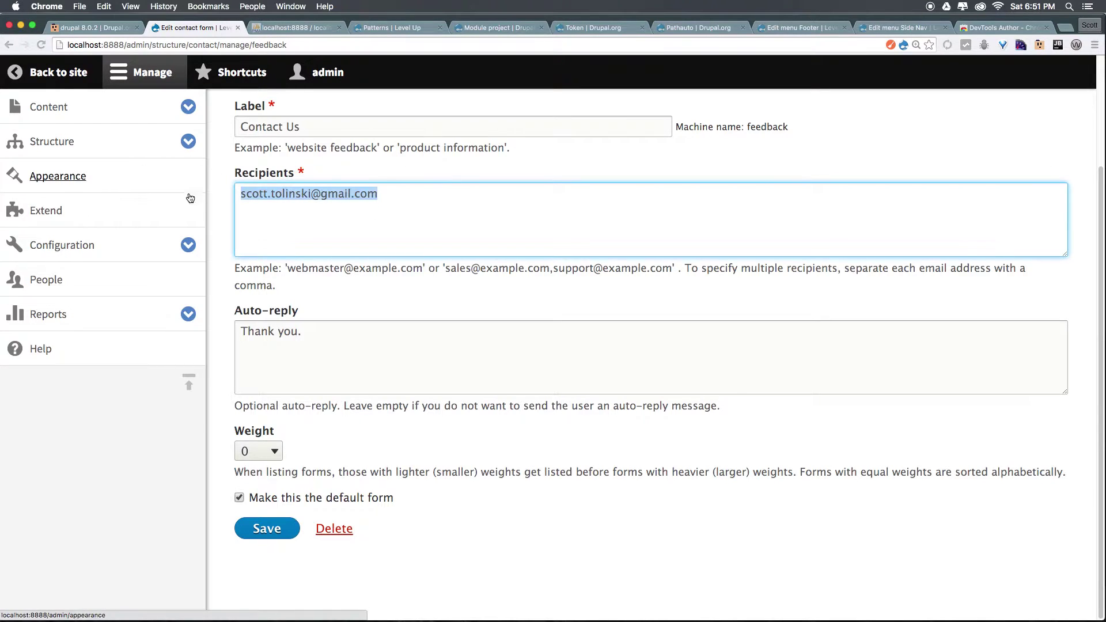
{"action": "left_click", "coordinate": [692, 218]}
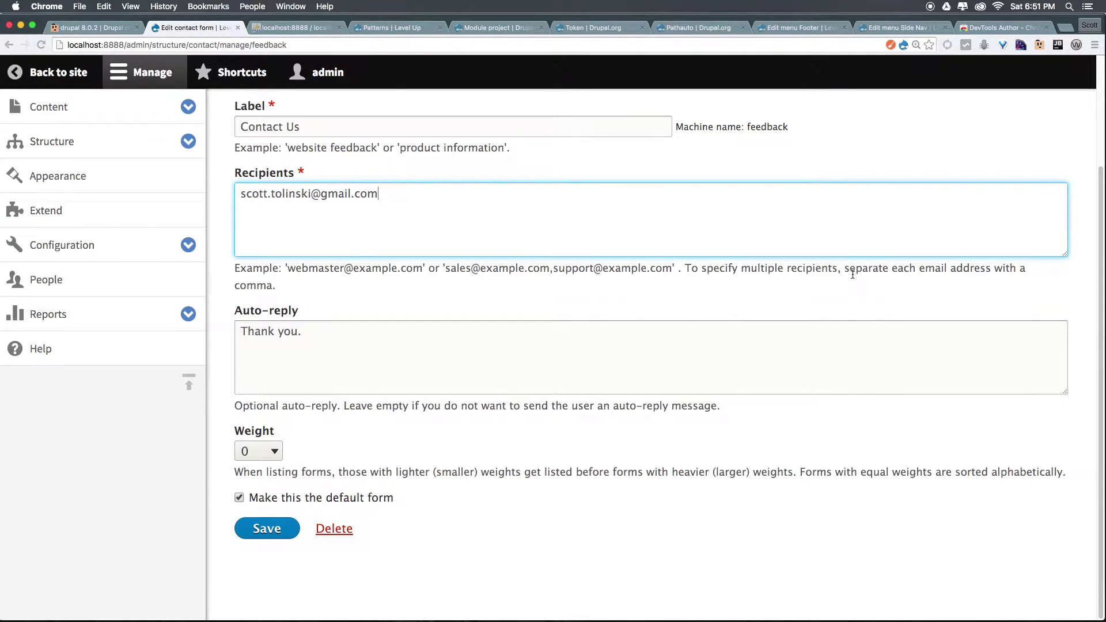
{"action": "scroll", "coordinate": [290, 441], "scroll_direction": "up", "scroll_amount": 1}
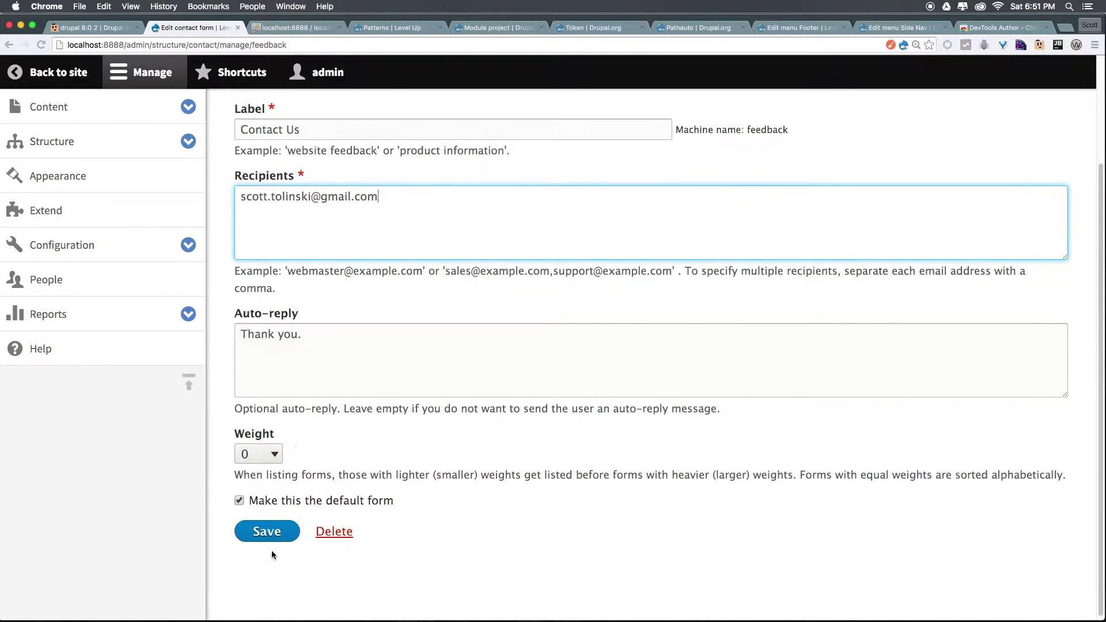
{"action": "scroll", "coordinate": [348, 510], "scroll_direction": "up", "scroll_amount": 3}
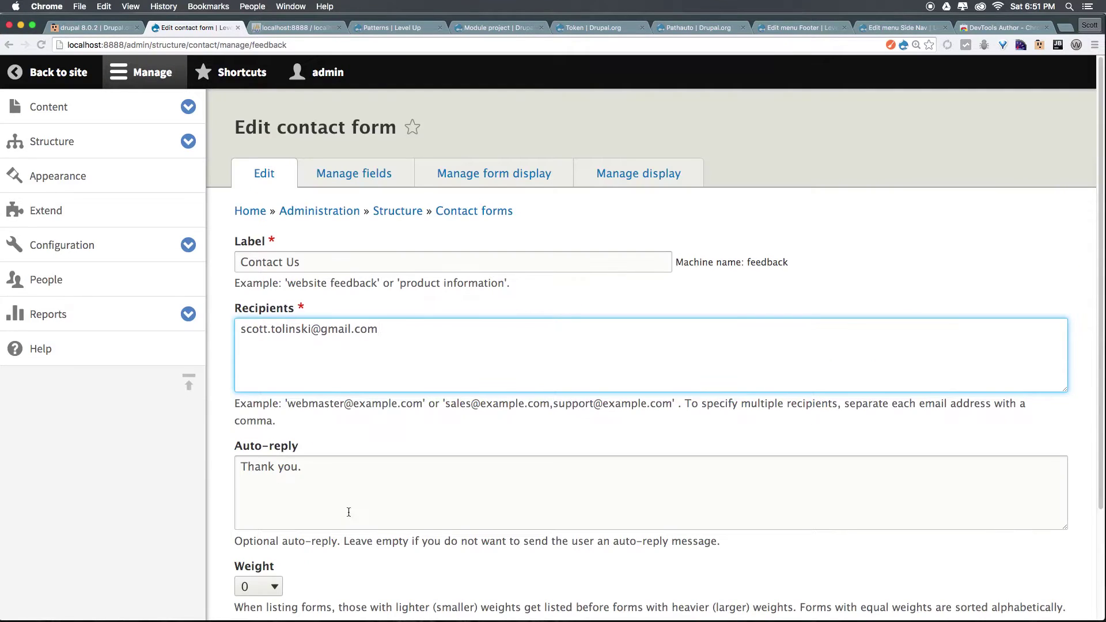
{"action": "scroll", "coordinate": [349, 507], "scroll_direction": "down", "scroll_amount": 3}
{"action": "left_click", "coordinate": [257, 533]}
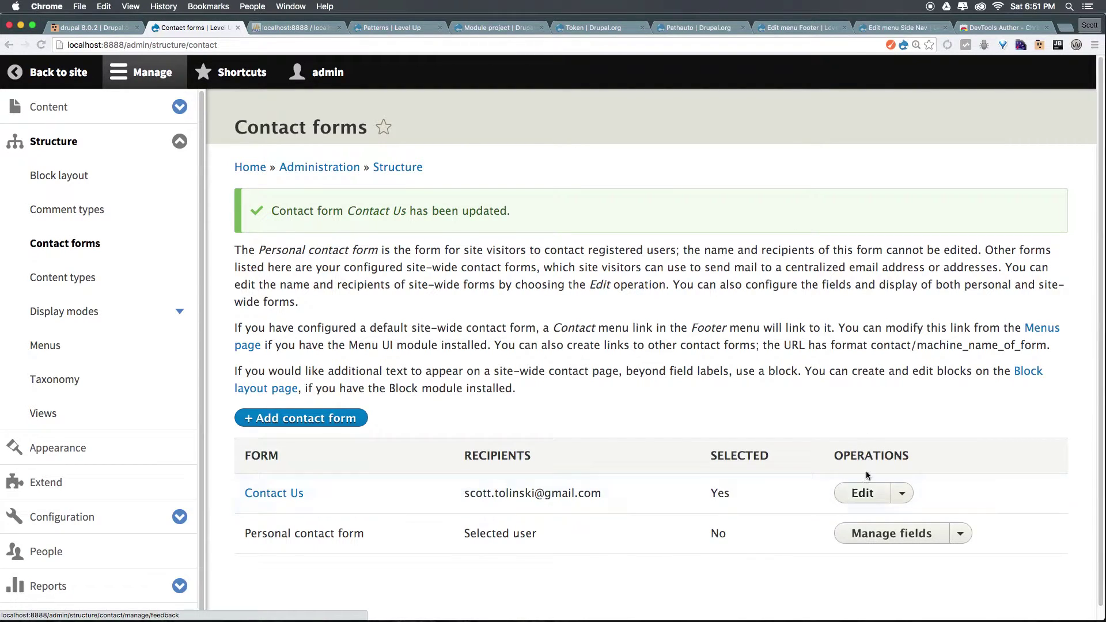
Step: Edit the Contact Us form and view its Manage fields page
{"action": "left_click", "coordinate": [861, 494]}
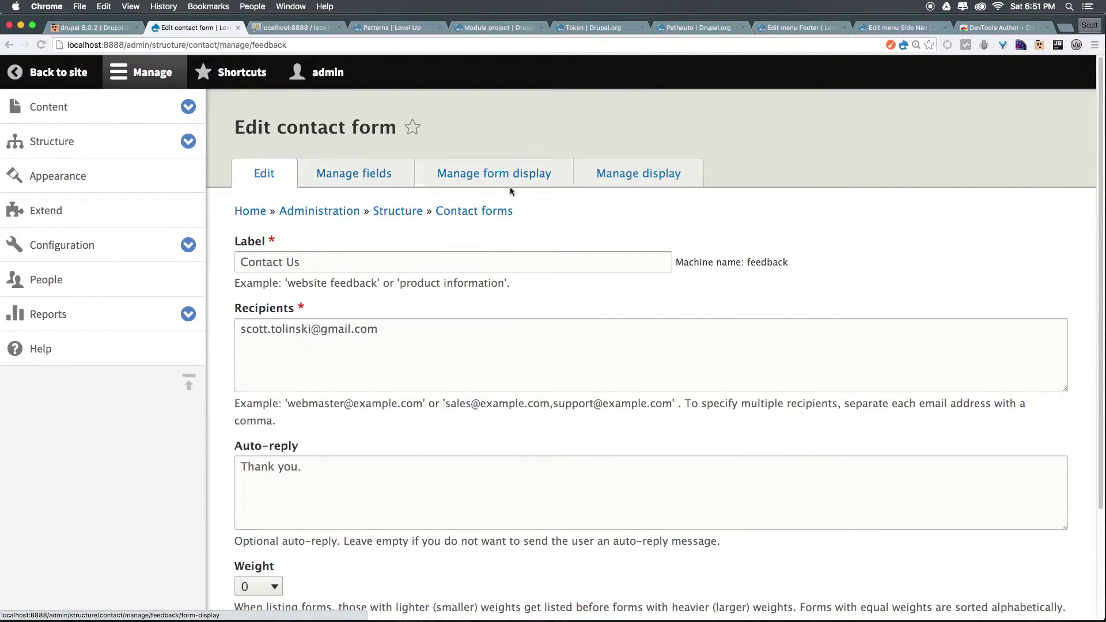
{"action": "left_click", "coordinate": [383, 179]}
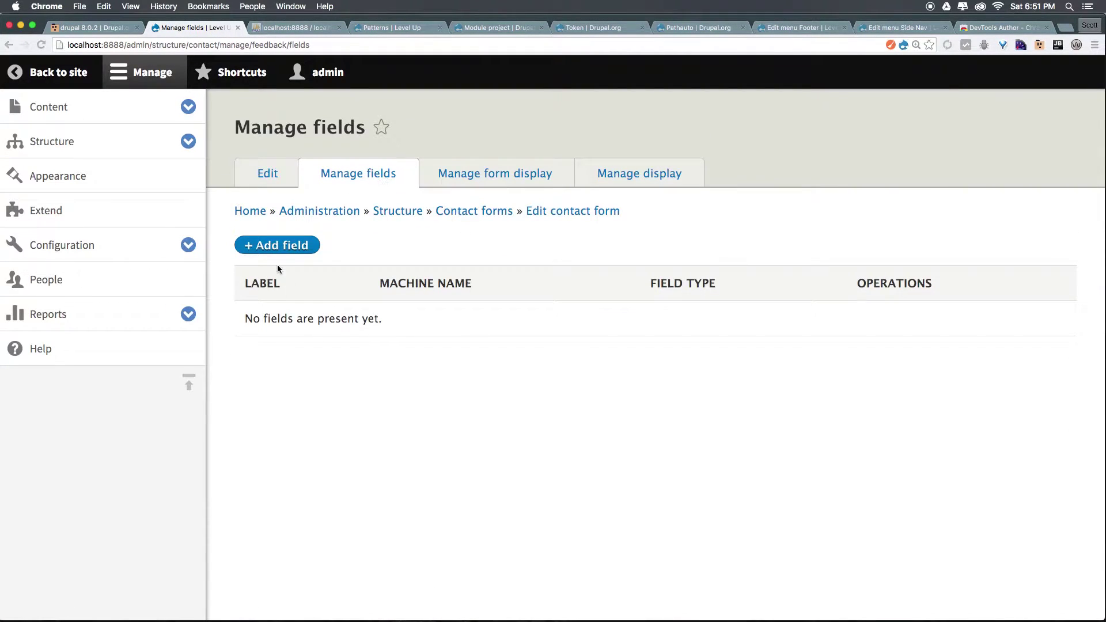
Step: Add a Text (plain) field labelled 'Name' to the Contact Us form
{"action": "left_click", "coordinate": [282, 247]}
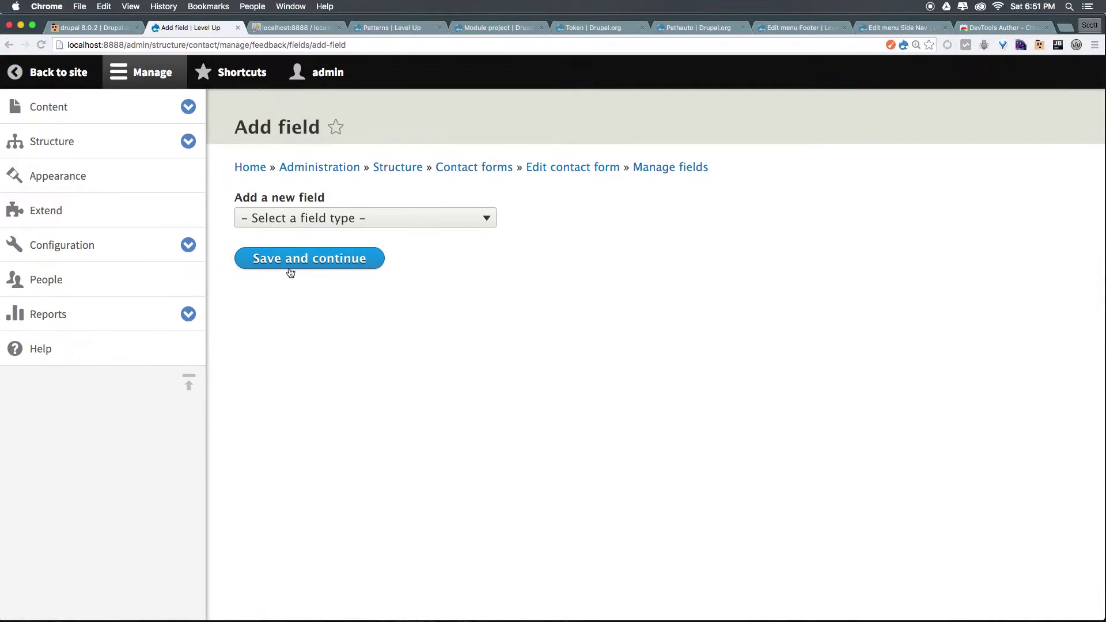
{"action": "left_click", "coordinate": [332, 219]}
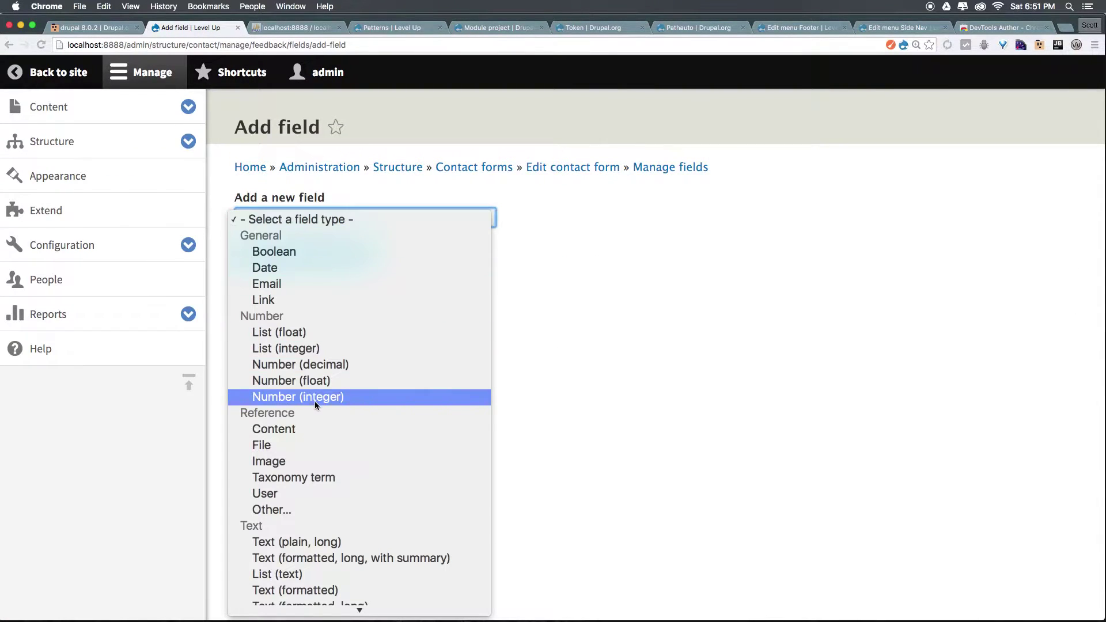
{"action": "scroll", "coordinate": [369, 415], "scroll_direction": "down", "scroll_amount": 1}
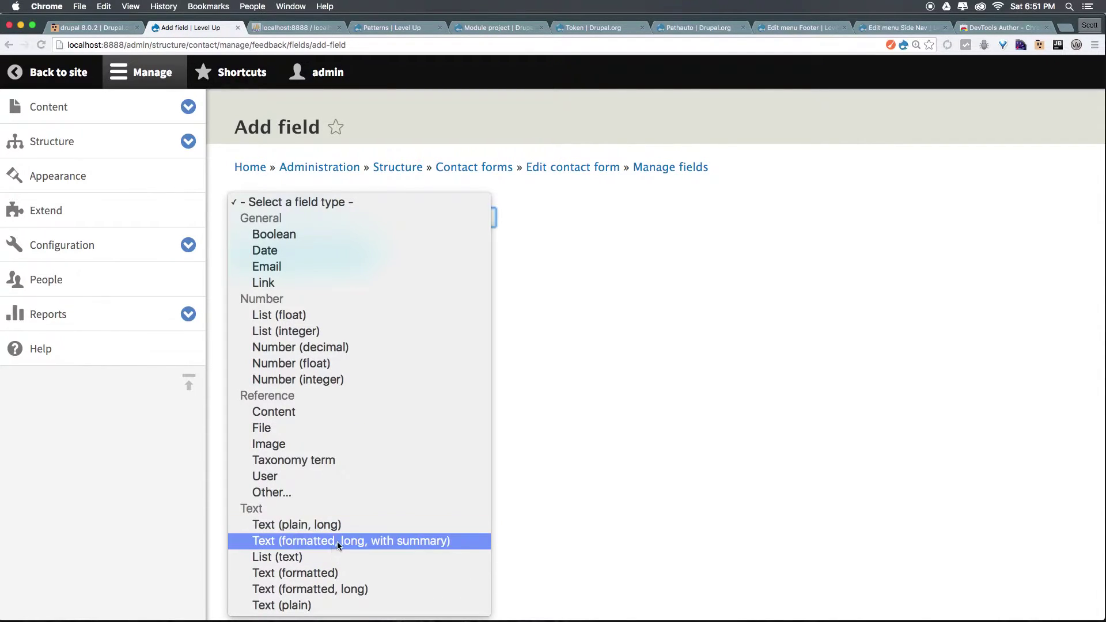
{"action": "left_click", "coordinate": [279, 605]}
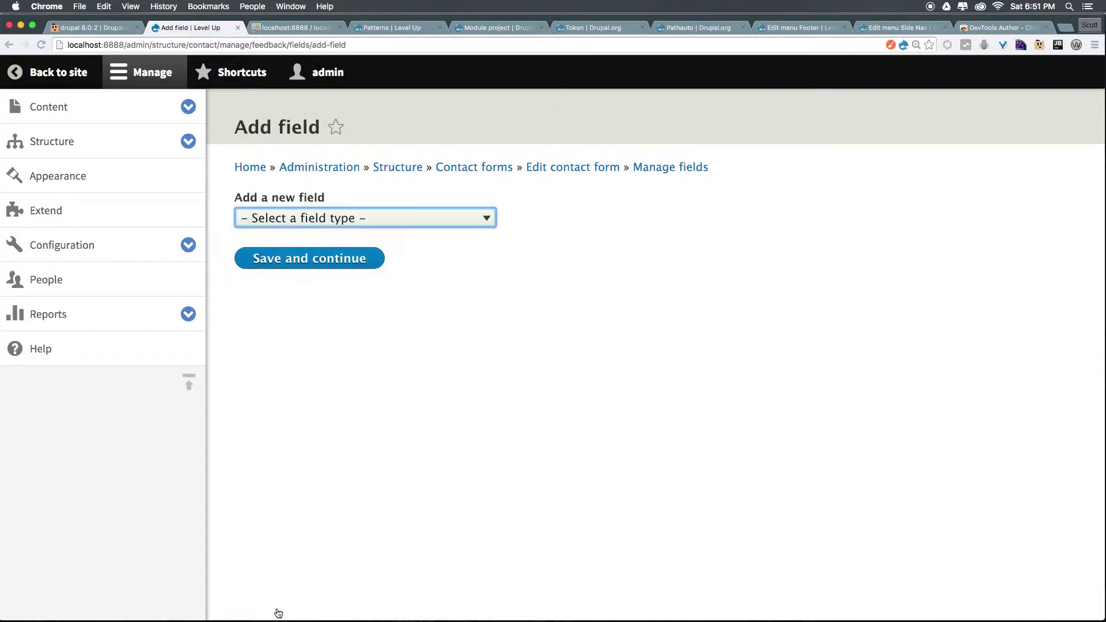
{"action": "left_click", "coordinate": [285, 266]}
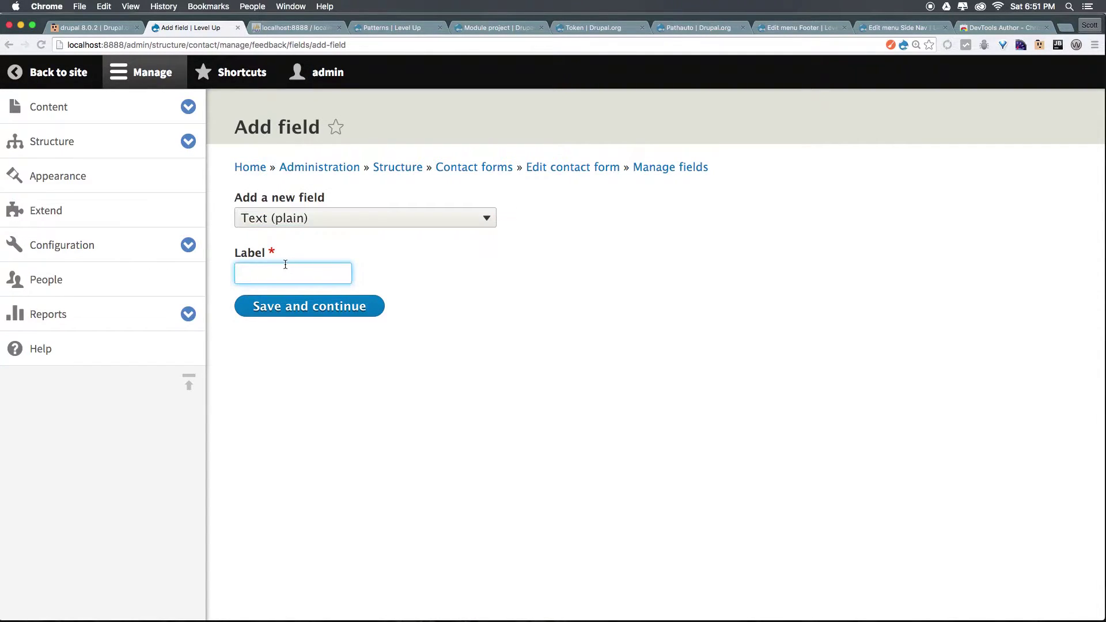
{"action": "type", "text": "Name"}
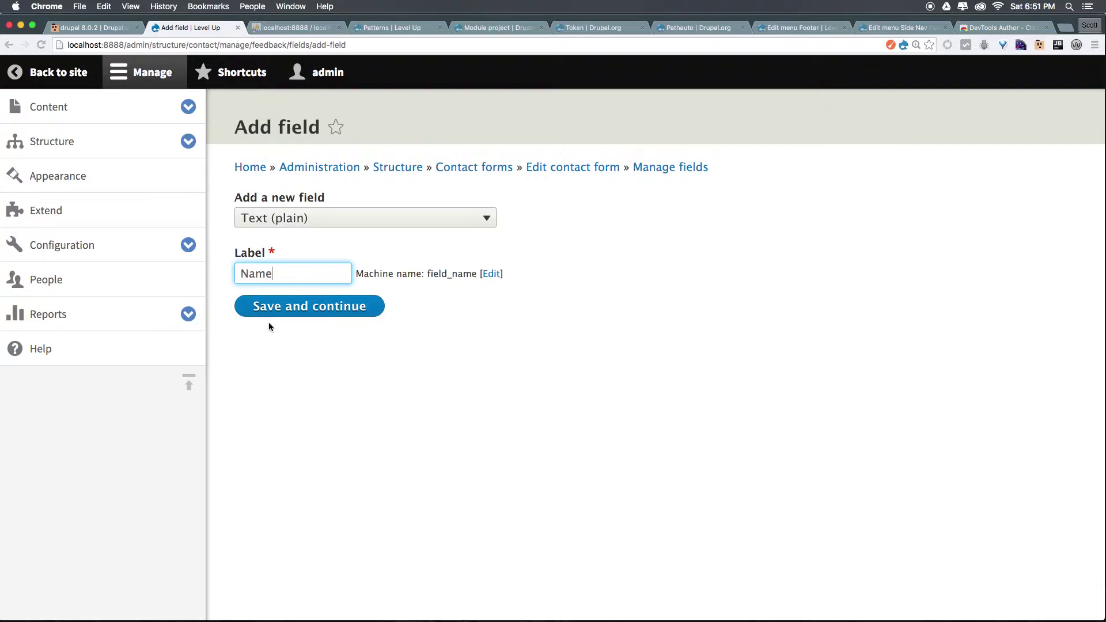
{"action": "left_click", "coordinate": [282, 313]}
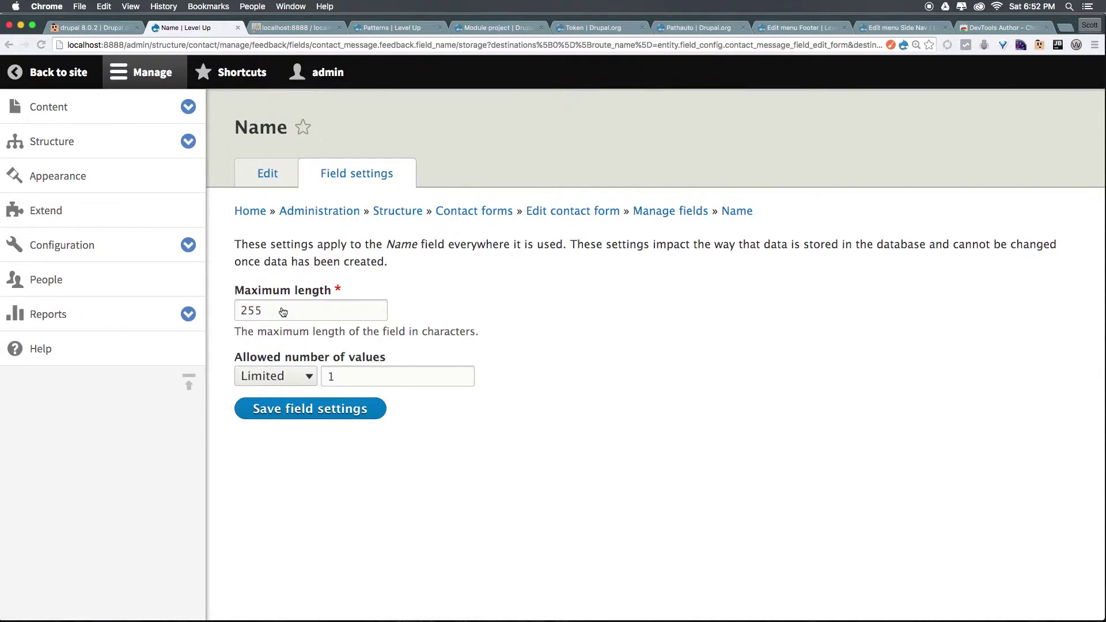
Step: Keep the default storage settings, mark Name as required, and save its settings
{"action": "left_click", "coordinate": [334, 414]}
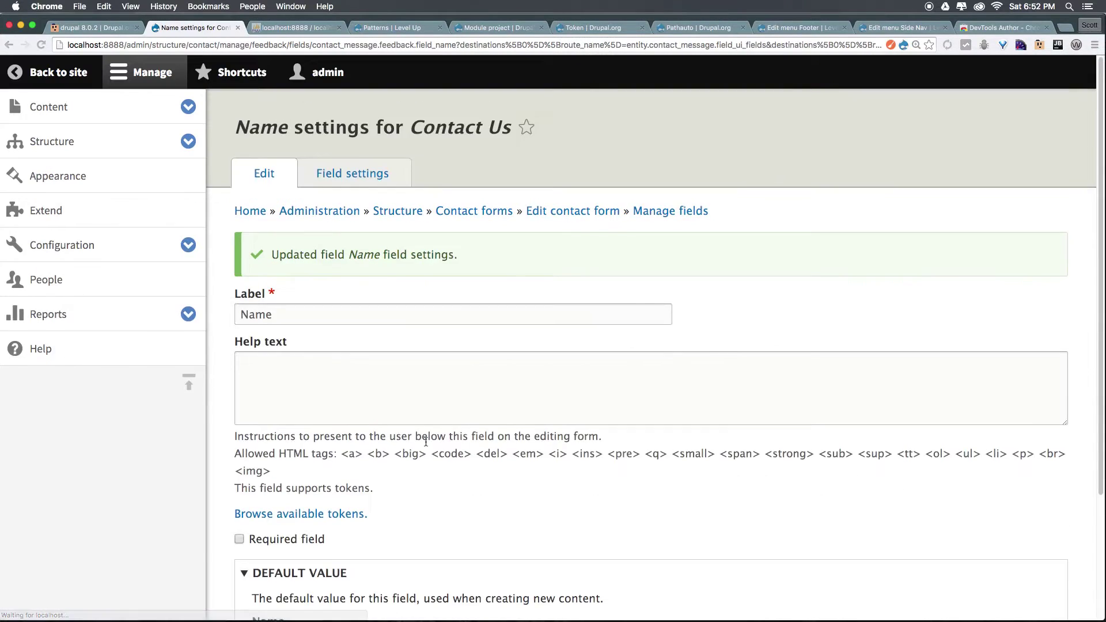
{"action": "left_click", "coordinate": [424, 405]}
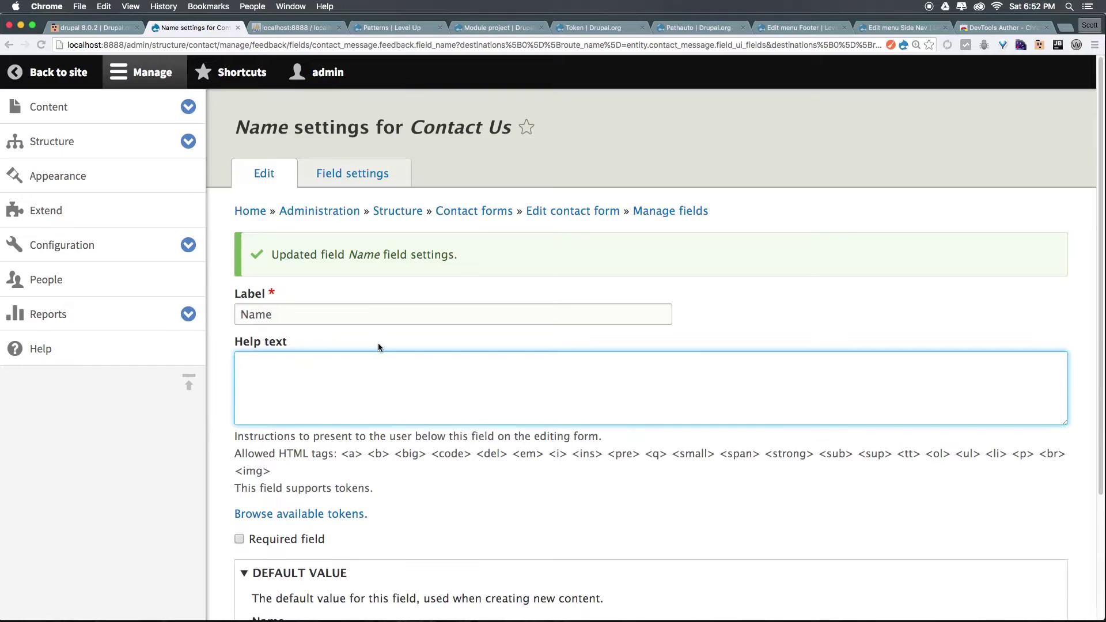
{"action": "scroll", "coordinate": [424, 403], "scroll_direction": "down", "scroll_amount": 3}
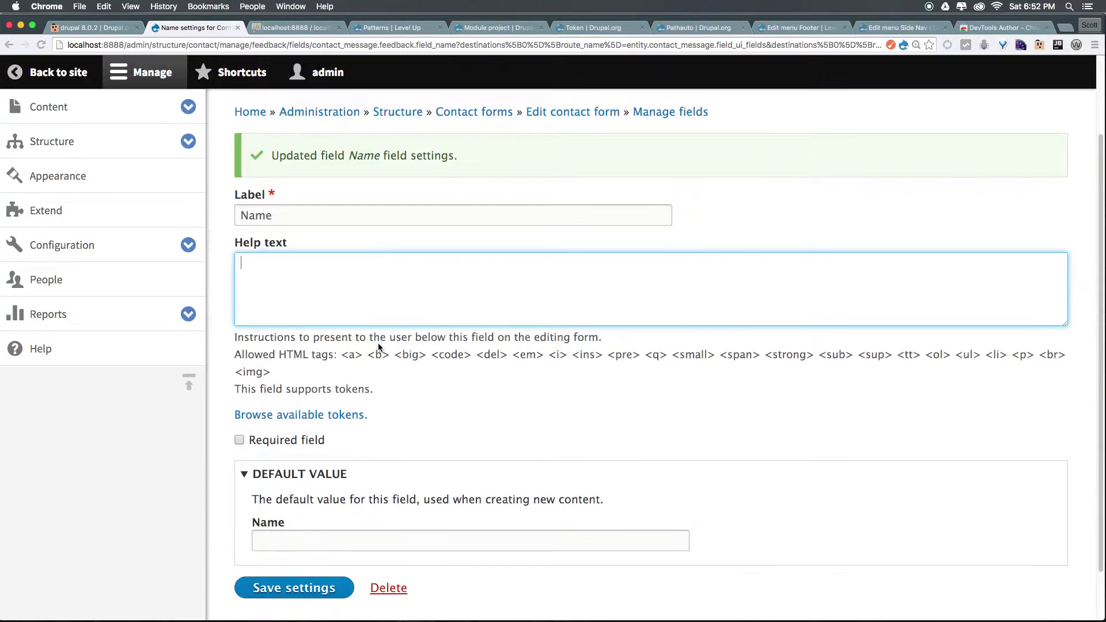
{"action": "left_click", "coordinate": [284, 444]}
{"action": "left_click", "coordinate": [327, 597]}
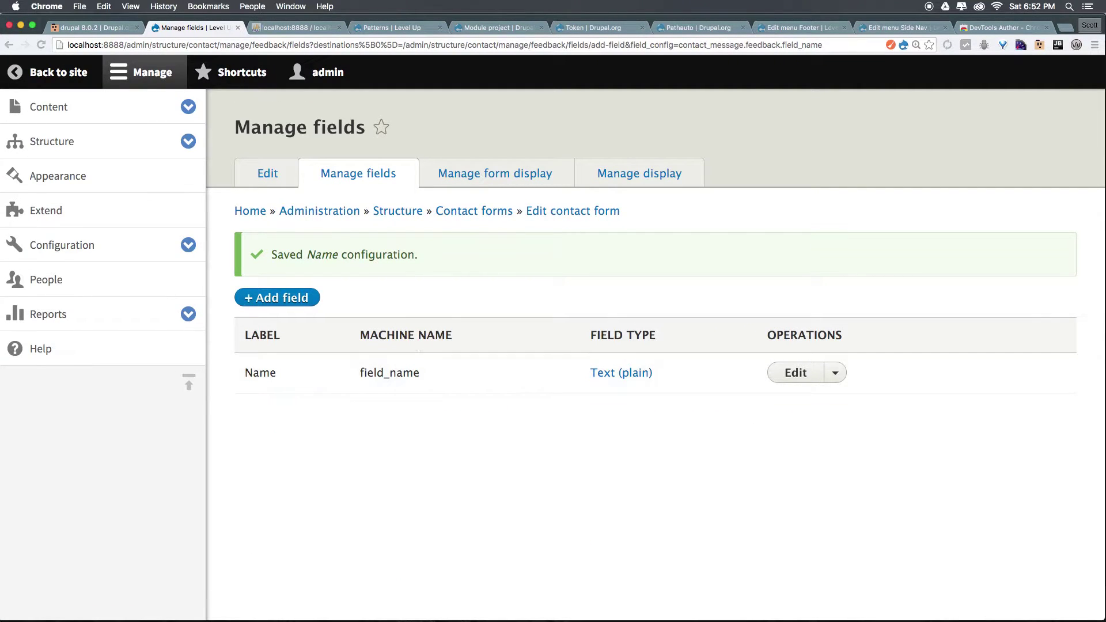
Step: Reload the suspended Patterns tab and go to the site's Contact Us page
{"action": "left_click", "coordinate": [397, 27]}
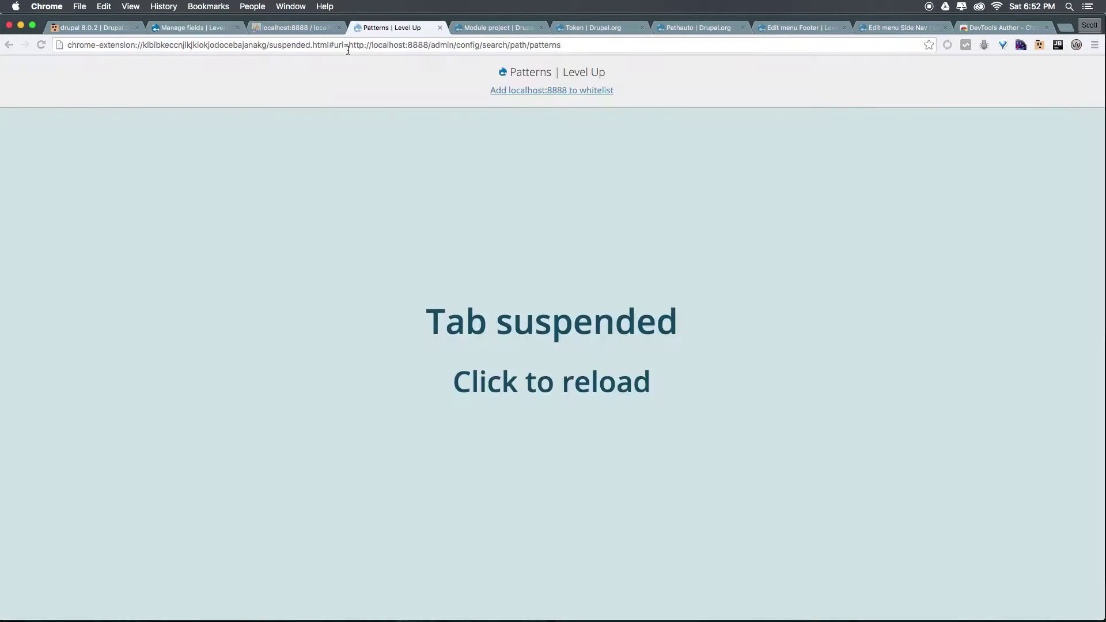
{"action": "left_click", "coordinate": [286, 171]}
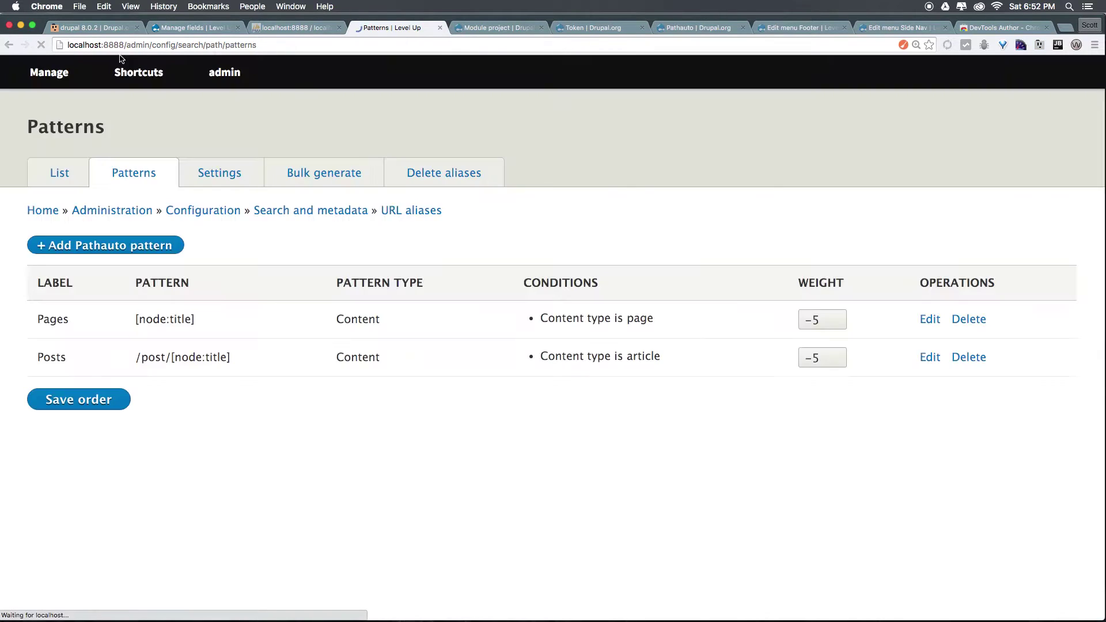
{"action": "key", "text": "super+bracketleft"}
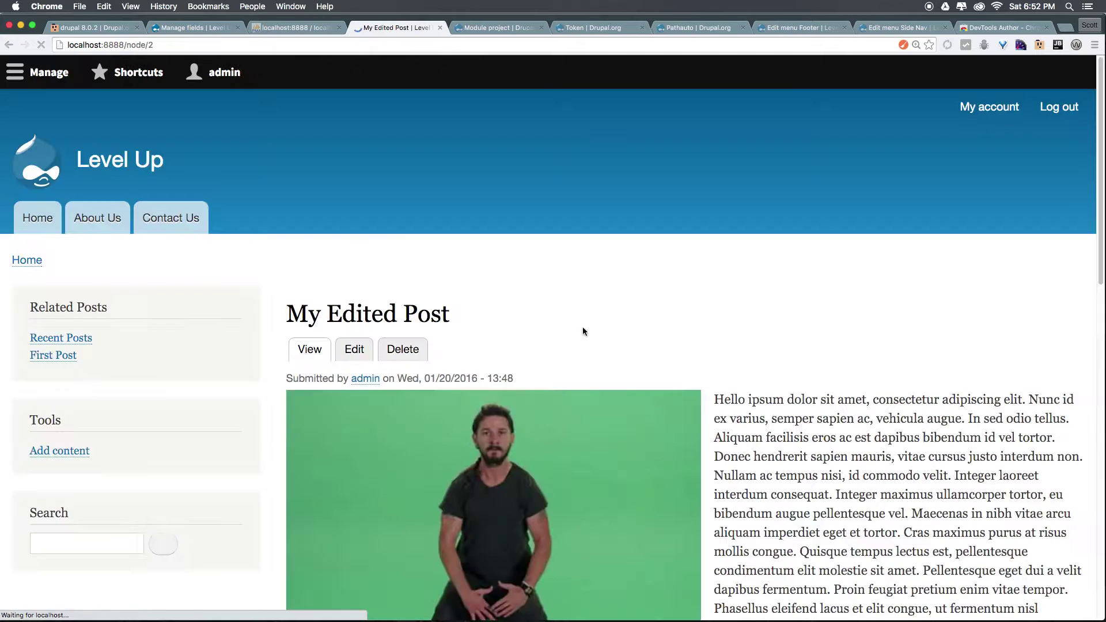
{"action": "left_click", "coordinate": [387, 217]}
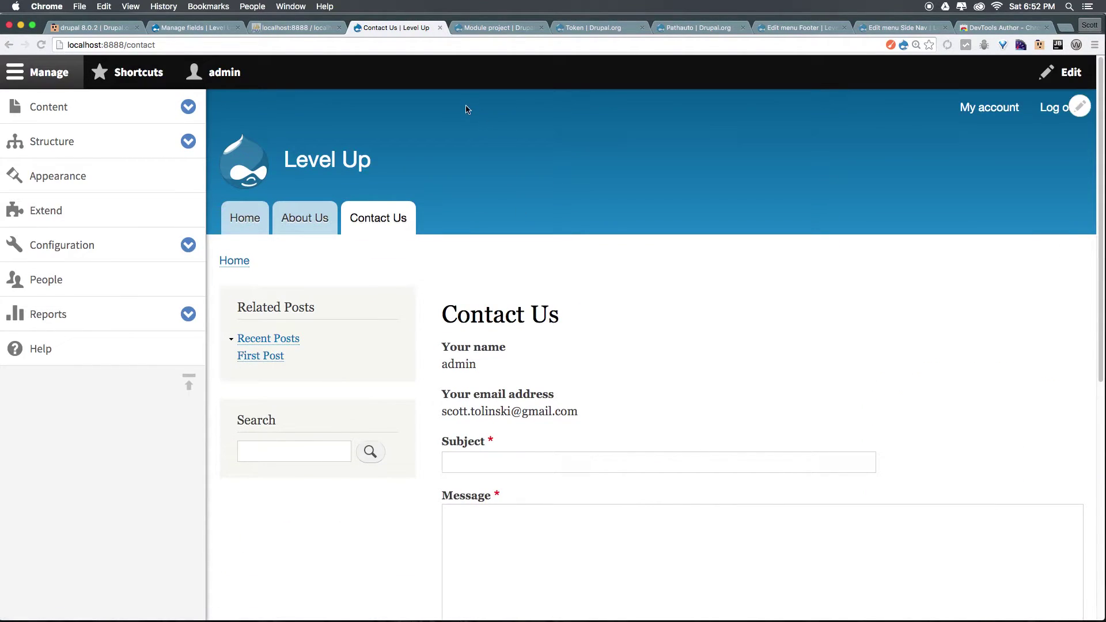
Step: Scroll the Contact Us form to confirm the new Name field appears after Message
{"action": "scroll", "coordinate": [620, 432], "scroll_direction": "down", "scroll_amount": 5}
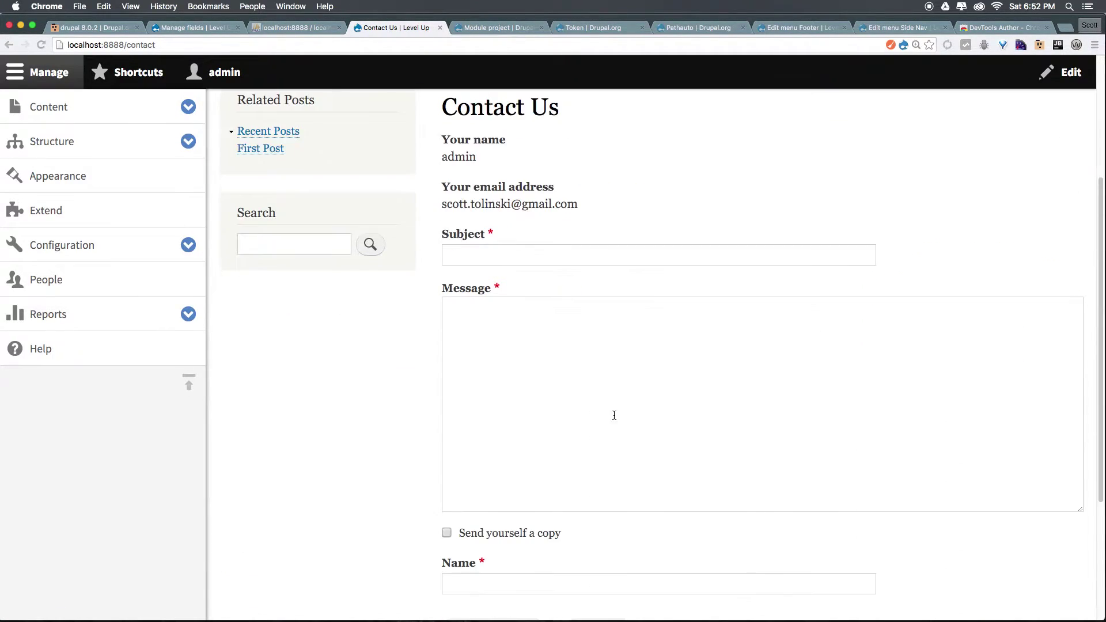
{"action": "left_click_drag", "start_coordinate": [457, 152], "coordinate": [605, 180]}
{"action": "left_click_drag", "start_coordinate": [457, 197], "coordinate": [439, 246]}
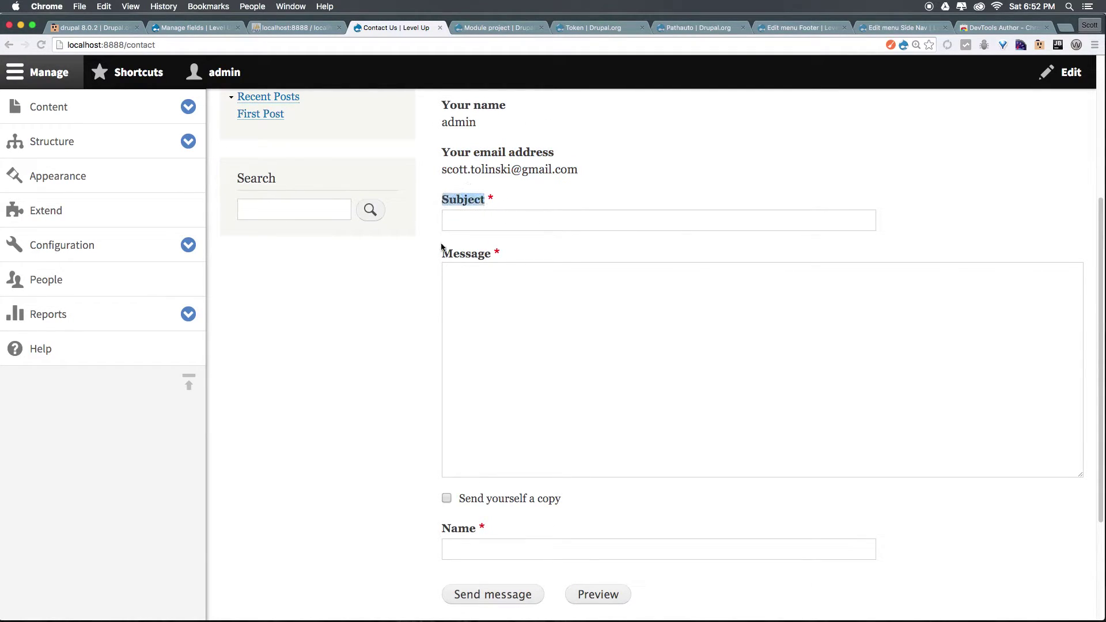
{"action": "left_click", "coordinate": [427, 256]}
{"action": "scroll", "coordinate": [523, 377], "scroll_direction": "down", "scroll_amount": 3}
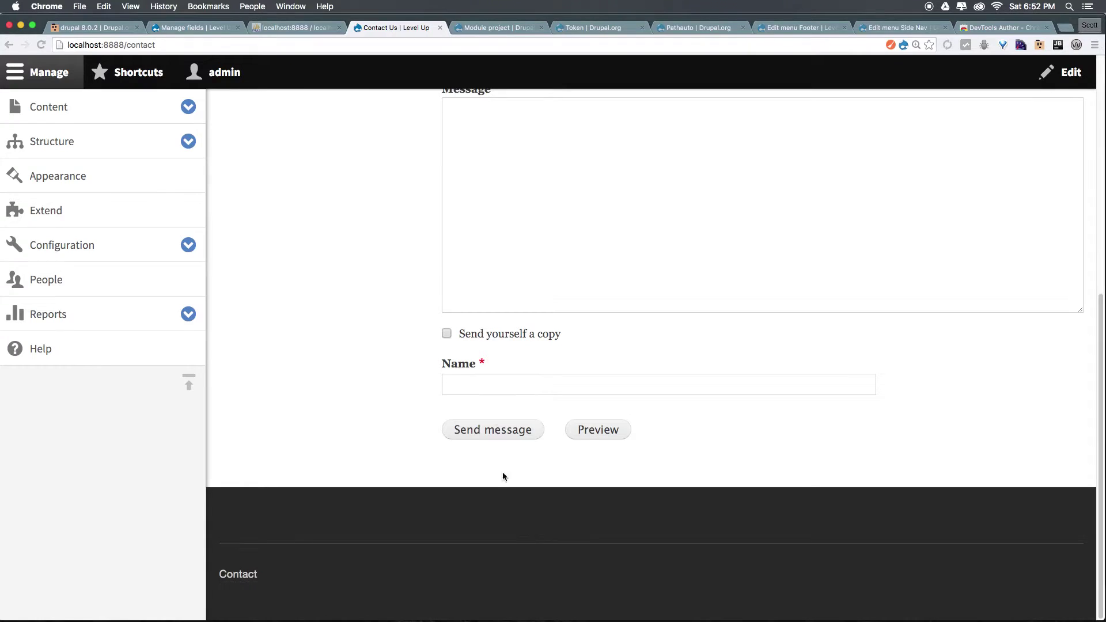
{"action": "left_click", "coordinate": [466, 379]}
{"action": "double_click", "coordinate": [460, 364]}
{"action": "scroll", "coordinate": [472, 392], "scroll_direction": "up", "scroll_amount": 4}
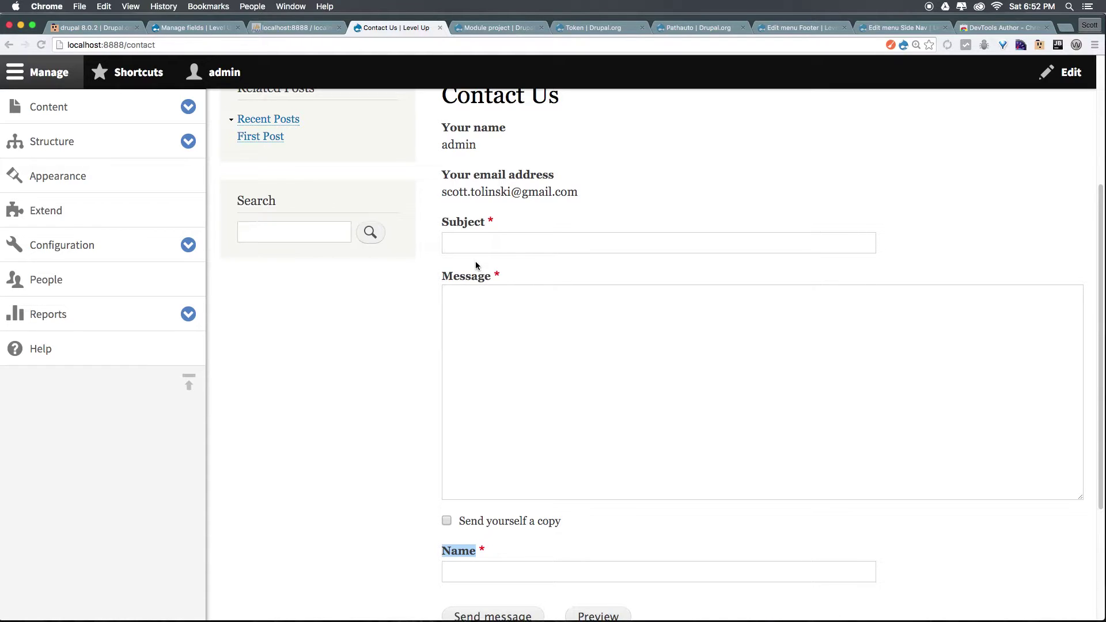
{"action": "left_click", "coordinate": [462, 244]}
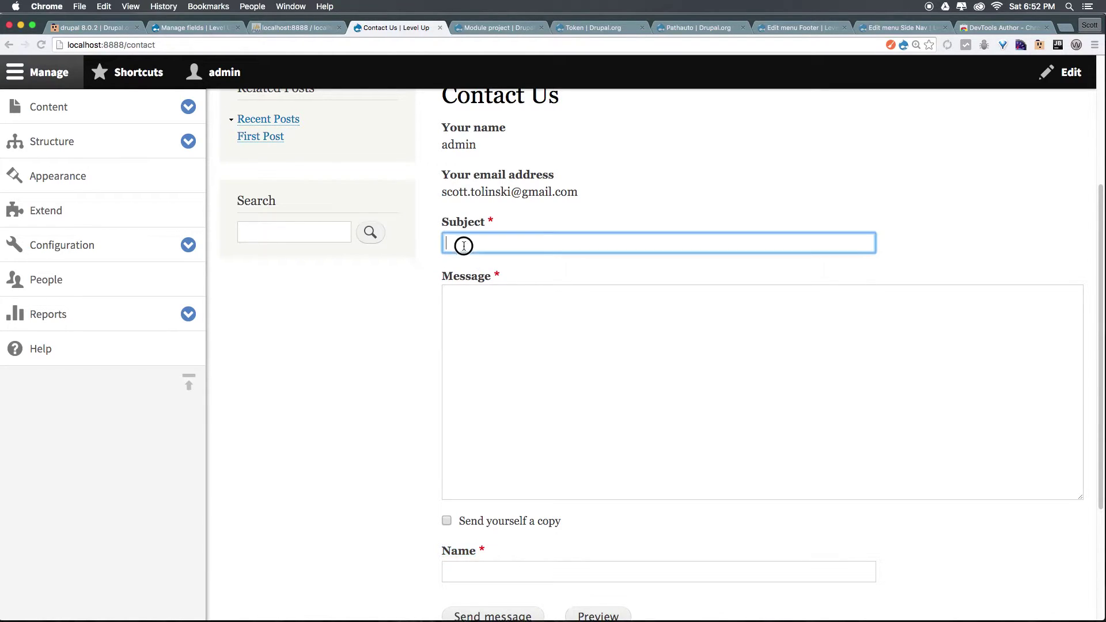
{"action": "left_click", "coordinate": [487, 314]}
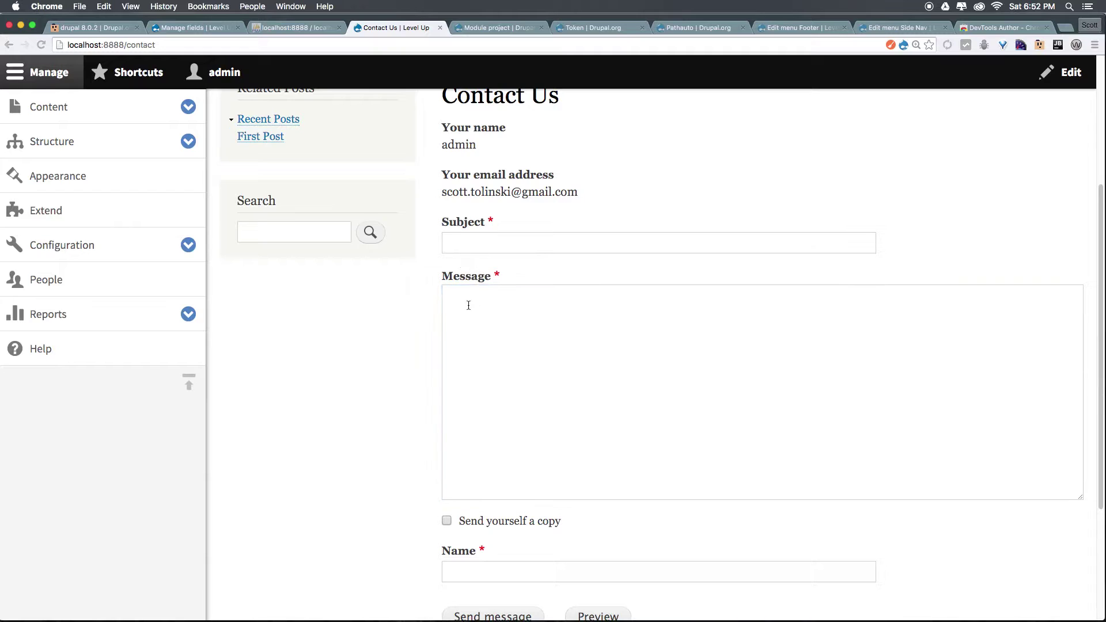
Step: In Manage form display, drag the Name field to sit directly below Subject
{"action": "left_click", "coordinate": [177, 33]}
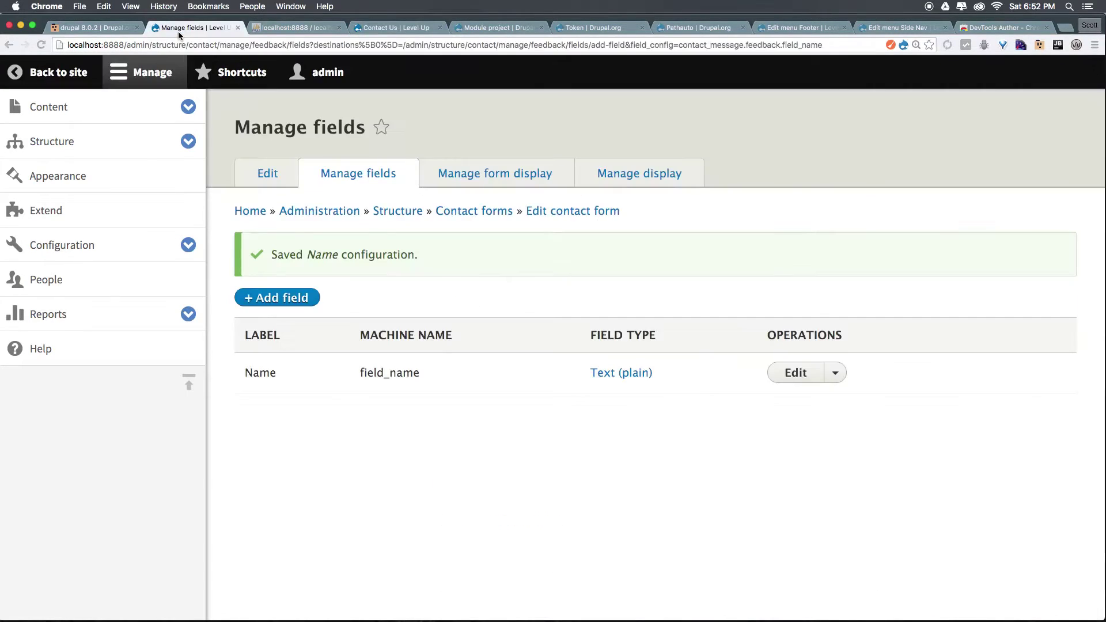
{"action": "left_click", "coordinate": [496, 175]}
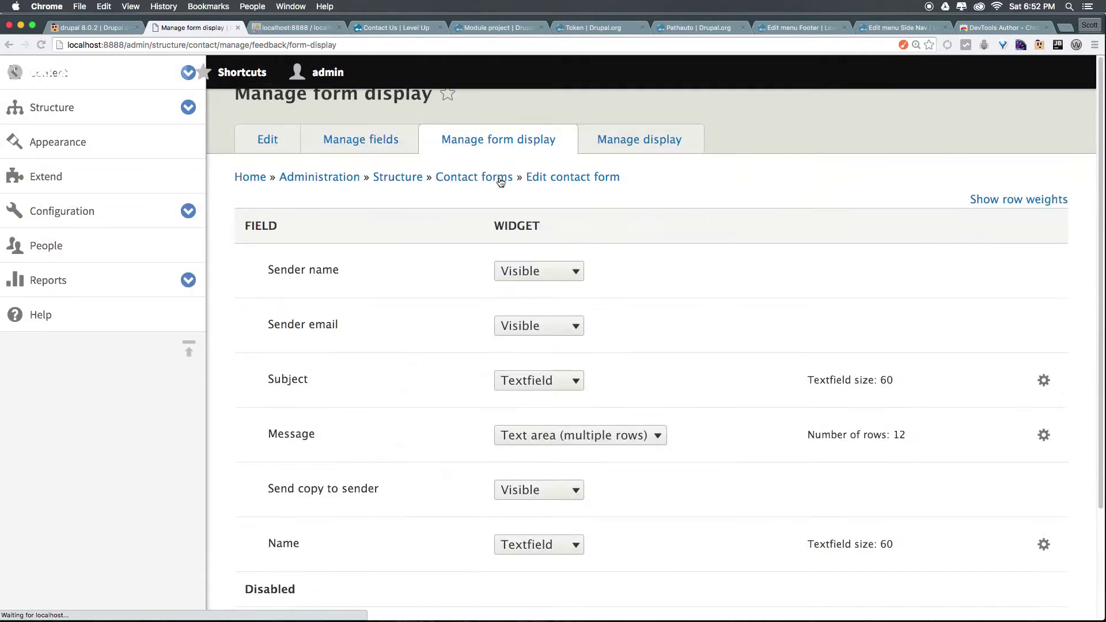
{"action": "scroll", "coordinate": [407, 430], "scroll_direction": "down", "scroll_amount": 3}
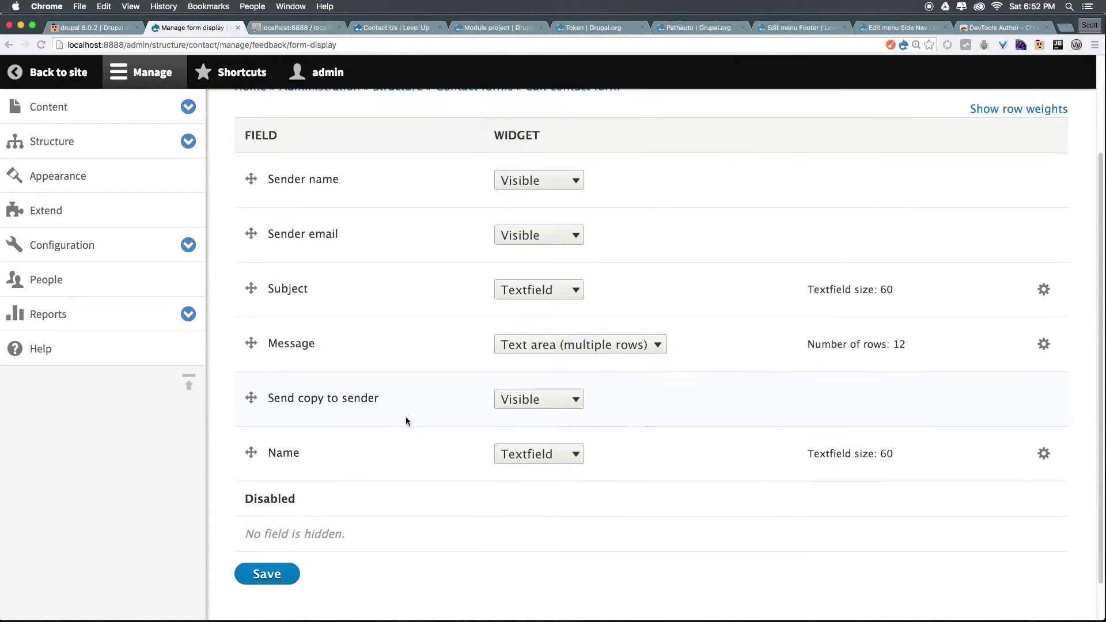
{"action": "left_click_drag", "start_coordinate": [251, 452], "coordinate": [261, 349]}
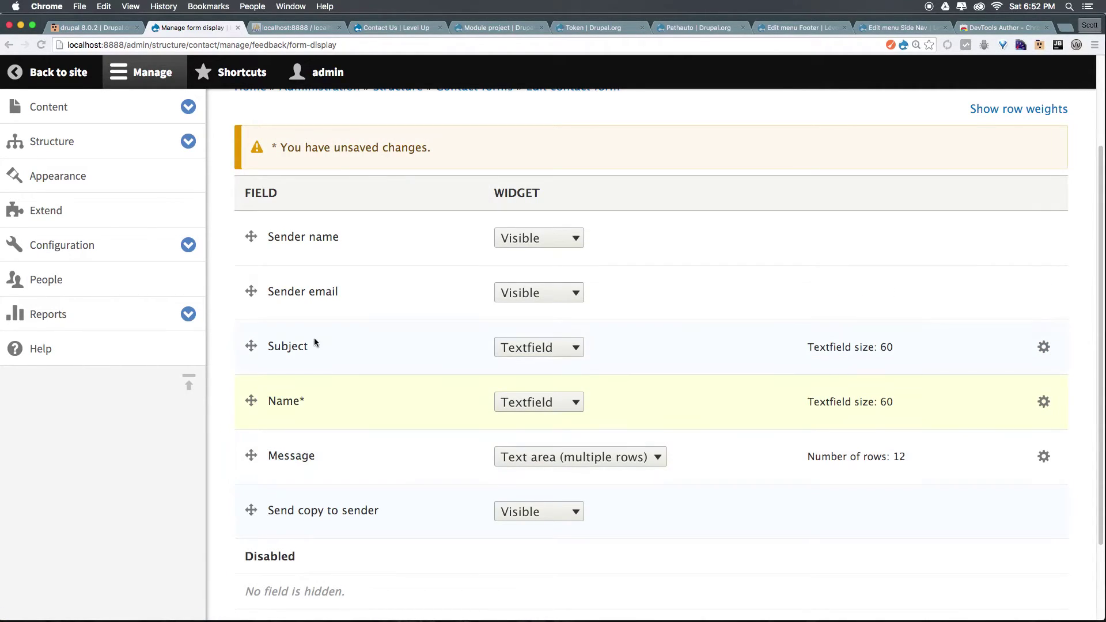
Step: Keep Sender email visible, set Sender name to '- Hidden -', and save the form display
{"action": "triple_click", "coordinate": [329, 290]}
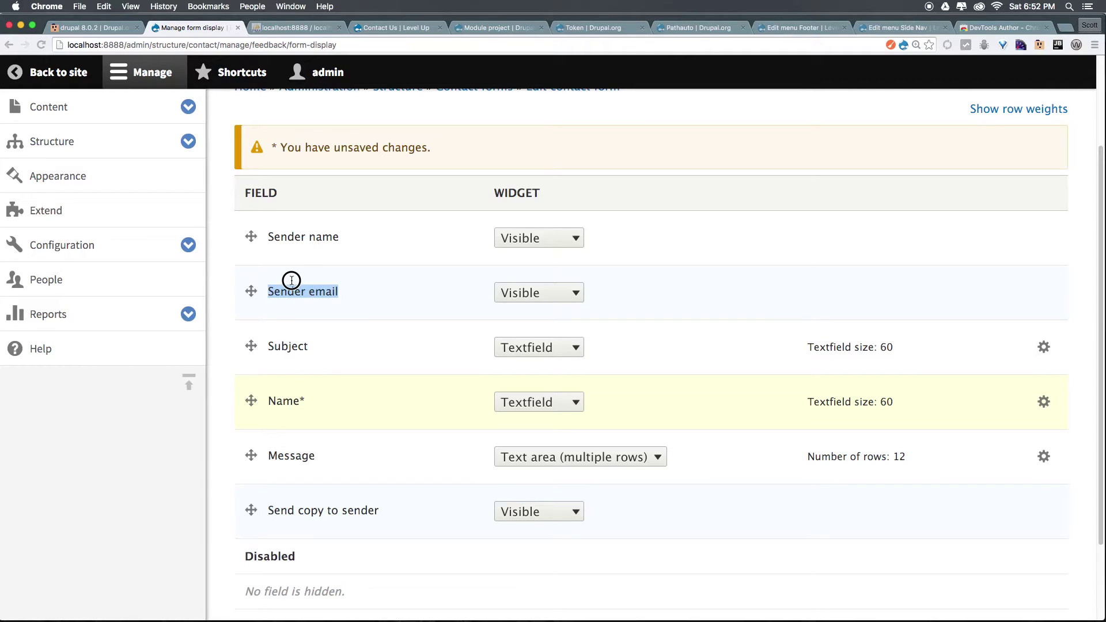
{"action": "left_click", "coordinate": [507, 292]}
{"action": "left_click", "coordinate": [638, 295]}
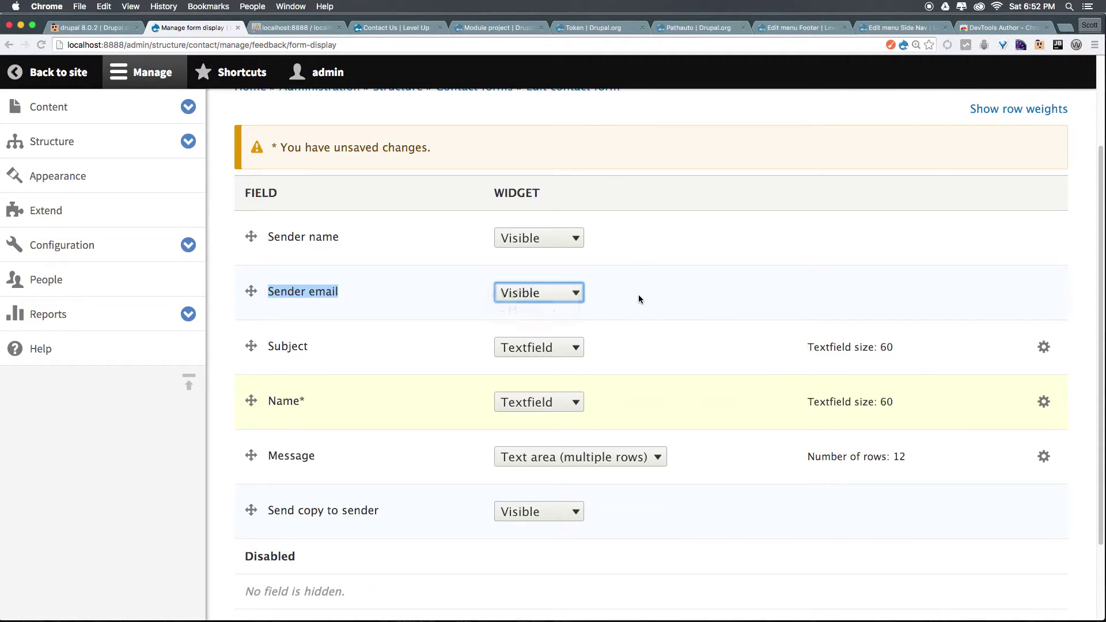
{"action": "left_click", "coordinate": [526, 237]}
{"action": "left_click", "coordinate": [531, 255]}
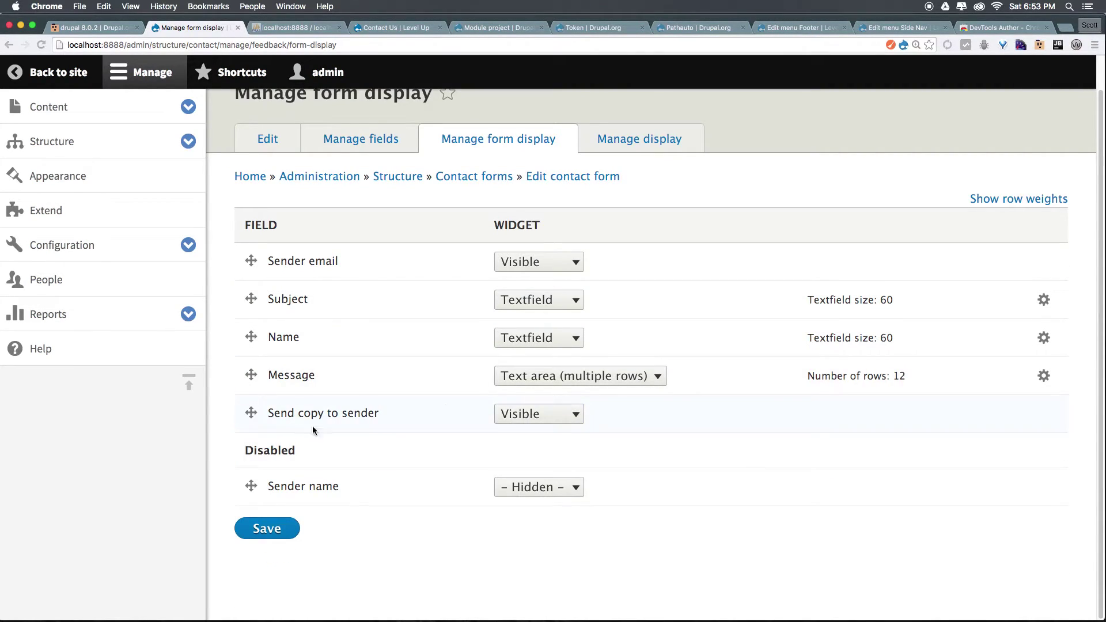
{"action": "left_click", "coordinate": [257, 533]}
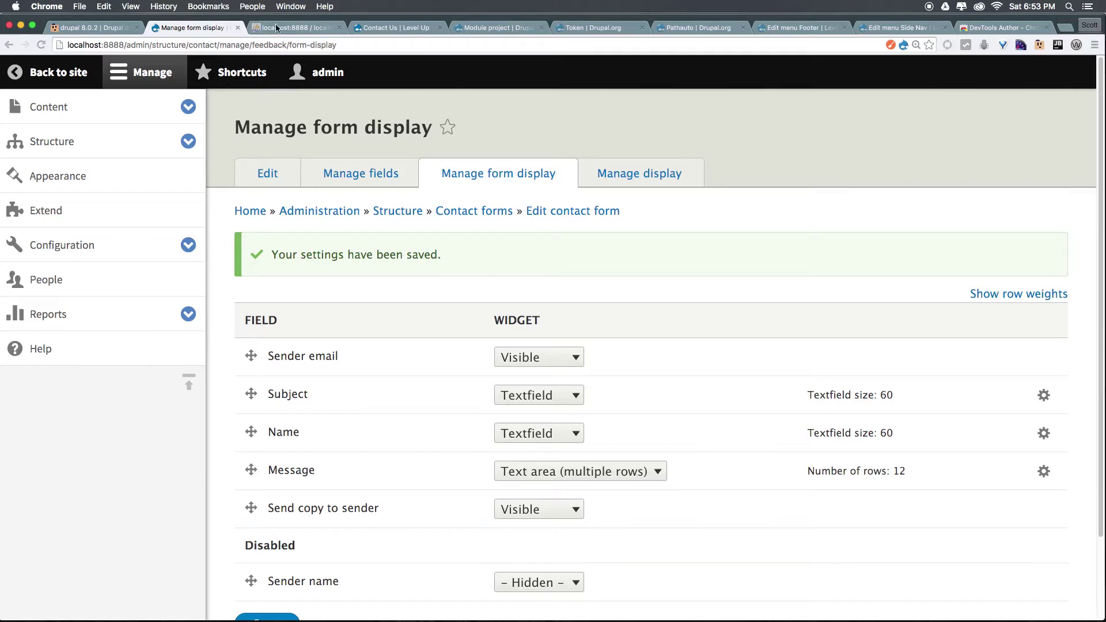
{"action": "left_click", "coordinate": [377, 28]}
{"action": "key", "text": "super+r"}
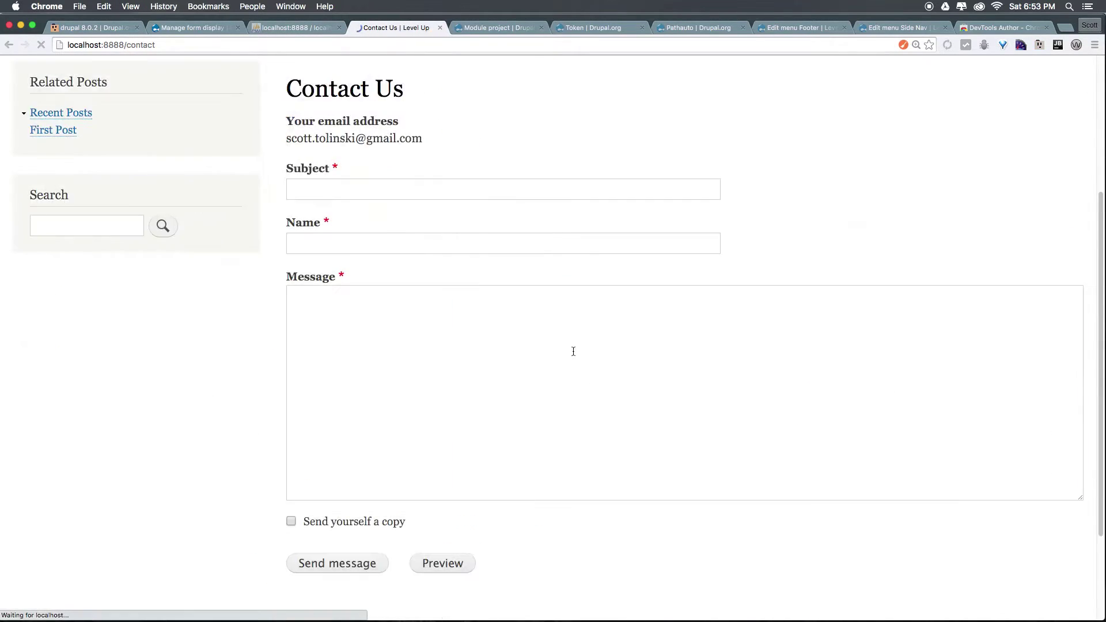
{"action": "left_click_drag", "start_coordinate": [498, 163], "coordinate": [608, 163]}
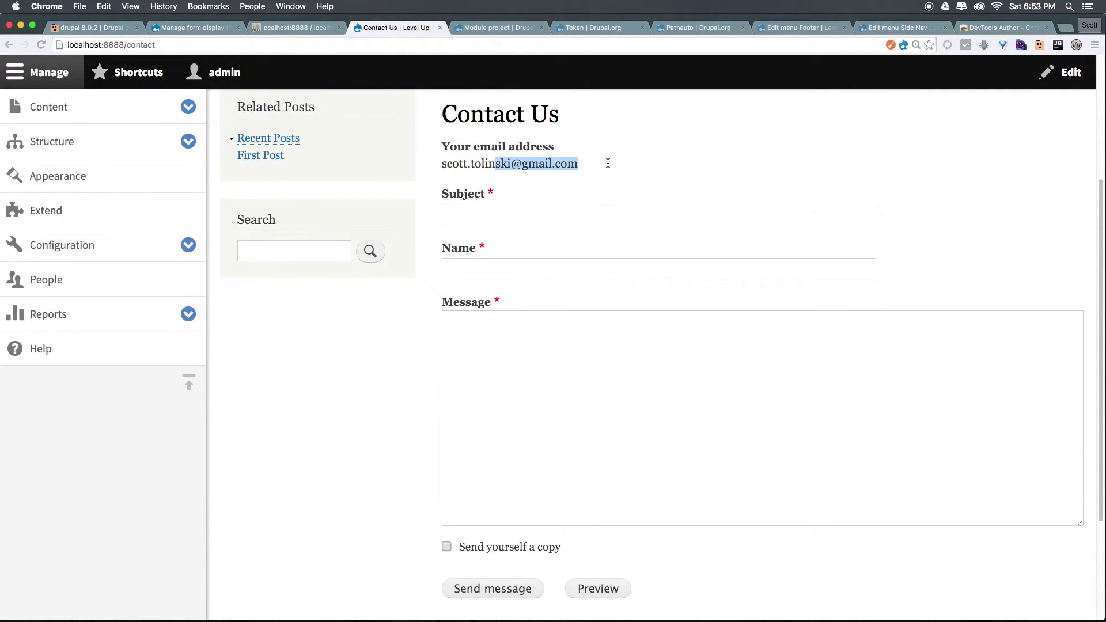
{"action": "left_click", "coordinate": [547, 215]}
{"action": "left_click", "coordinate": [531, 267]}
{"action": "left_click", "coordinate": [530, 337]}
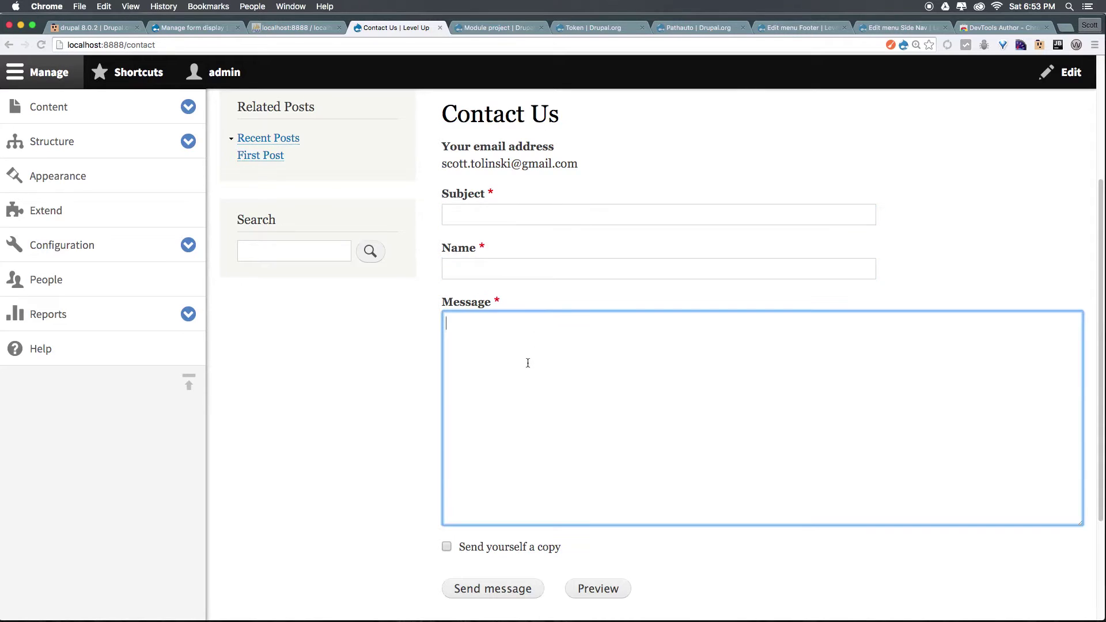
{"action": "scroll", "coordinate": [526, 363], "scroll_direction": "down", "scroll_amount": 2}
{"action": "left_click", "coordinate": [467, 468]}
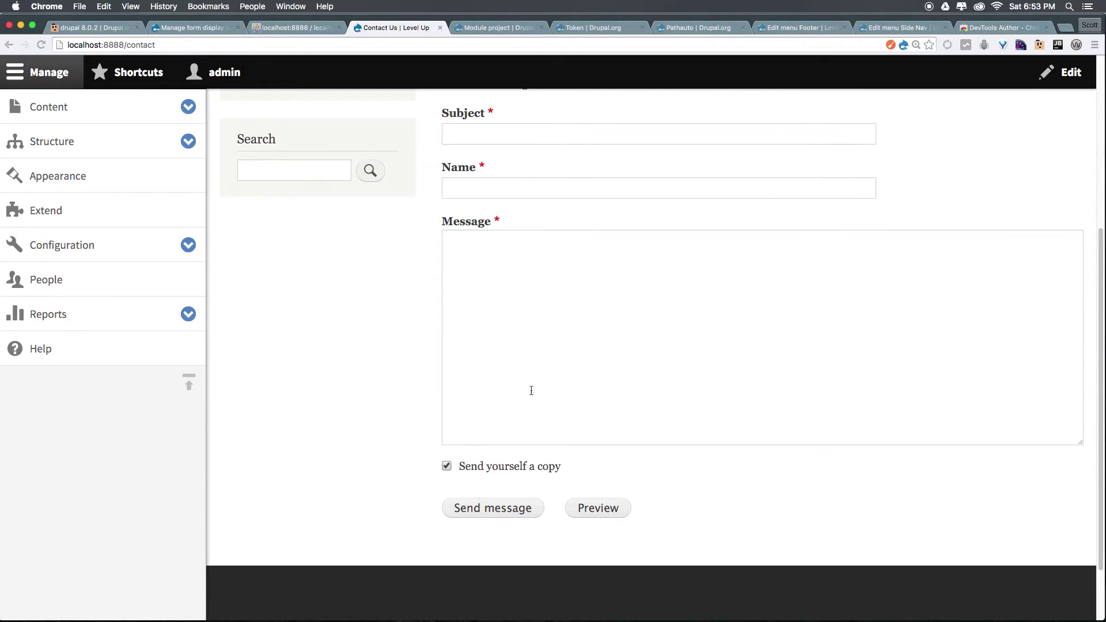
{"action": "scroll", "coordinate": [504, 436], "scroll_direction": "up", "scroll_amount": 5}
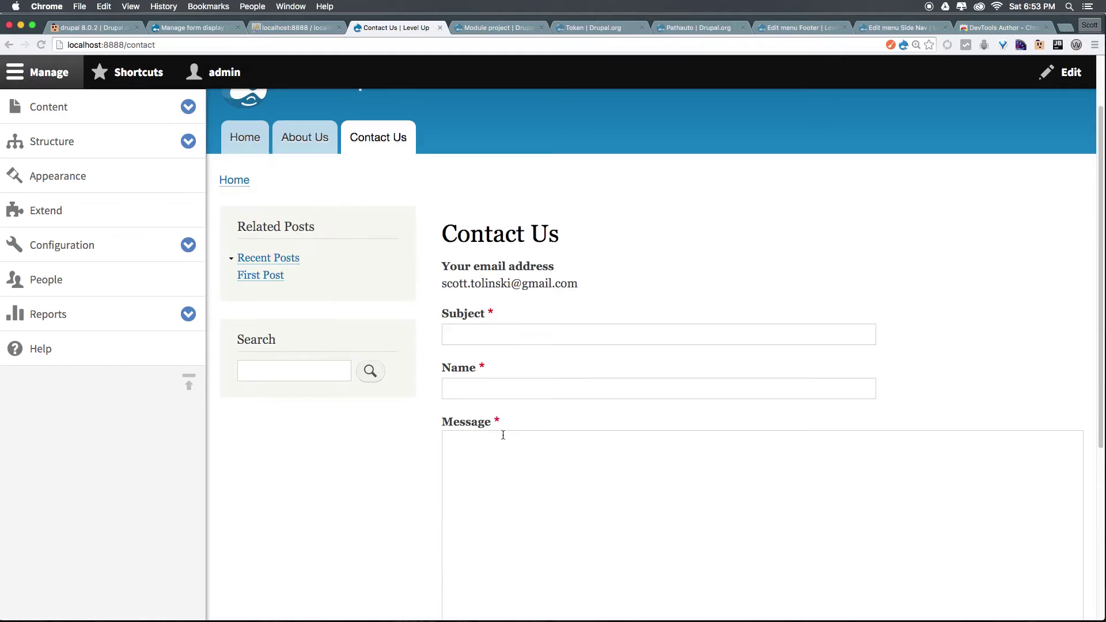
{"action": "left_click", "coordinate": [497, 384]}
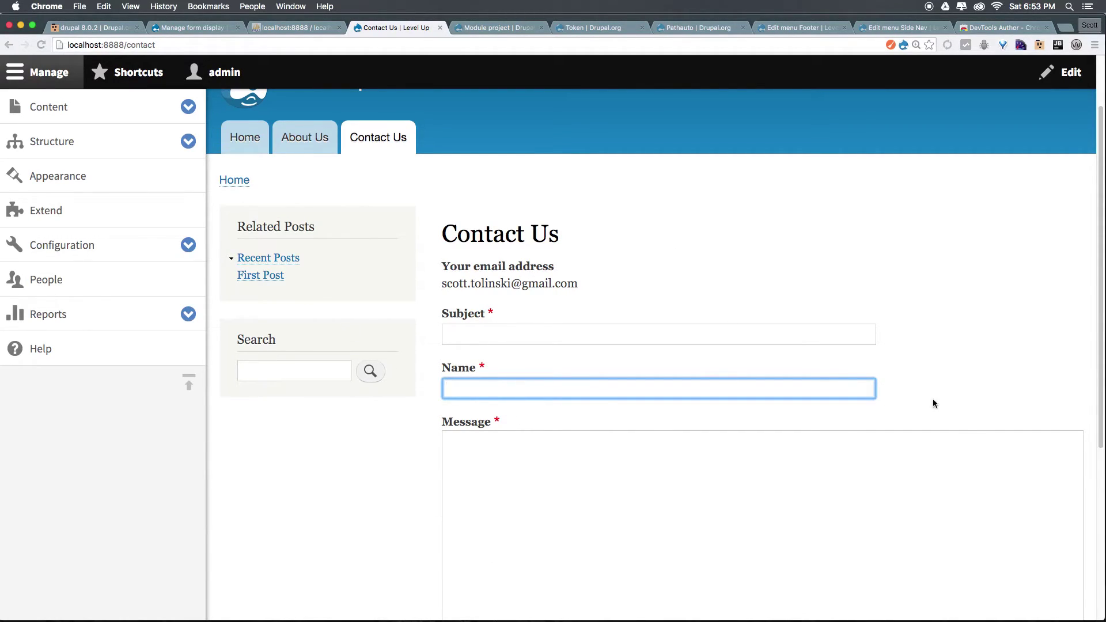
{"action": "left_click", "coordinate": [554, 336]}
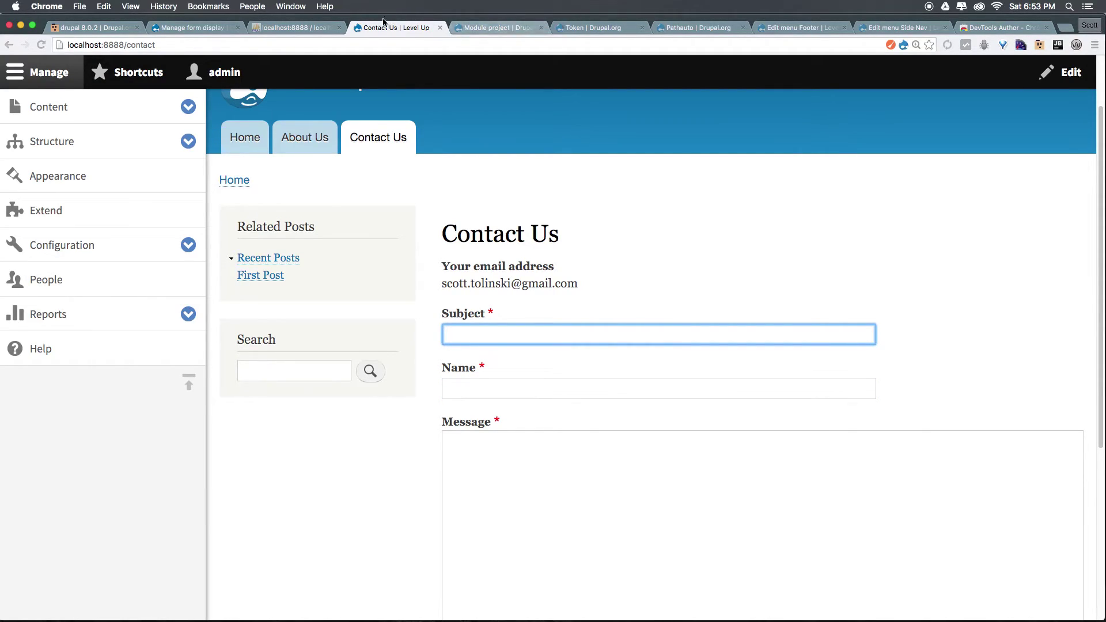
{"action": "left_click", "coordinate": [215, 27]}
Step: Move the Contact Us tab beside Manage form display, then switch to it and reload
{"action": "scroll", "coordinate": [600, 353], "scroll_direction": "down", "scroll_amount": 3}
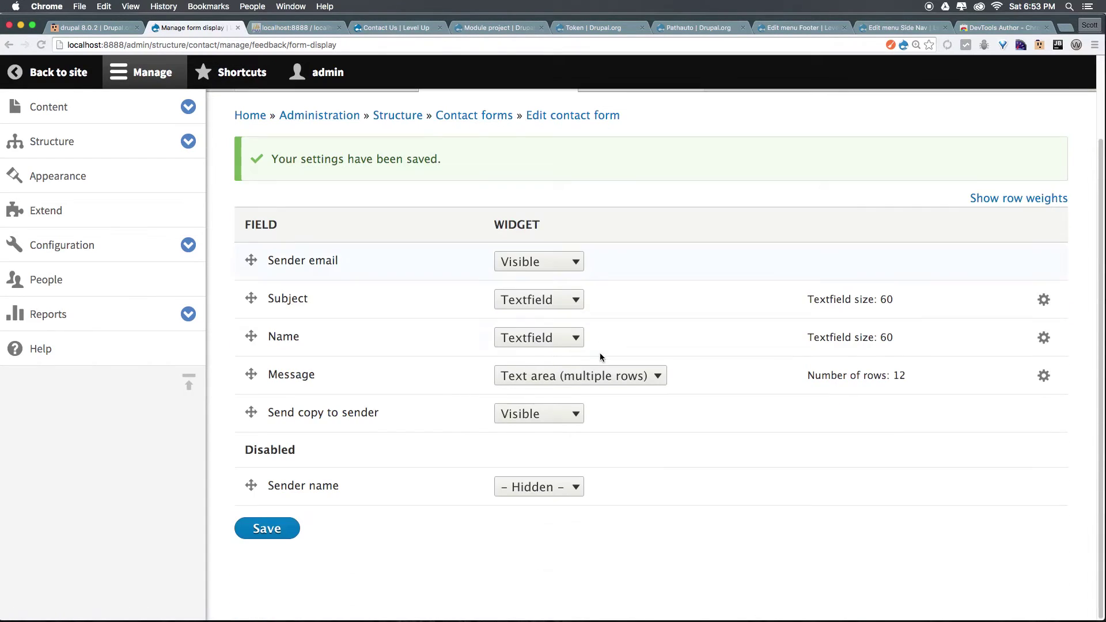
{"action": "scroll", "coordinate": [600, 353], "scroll_direction": "up", "scroll_amount": 3}
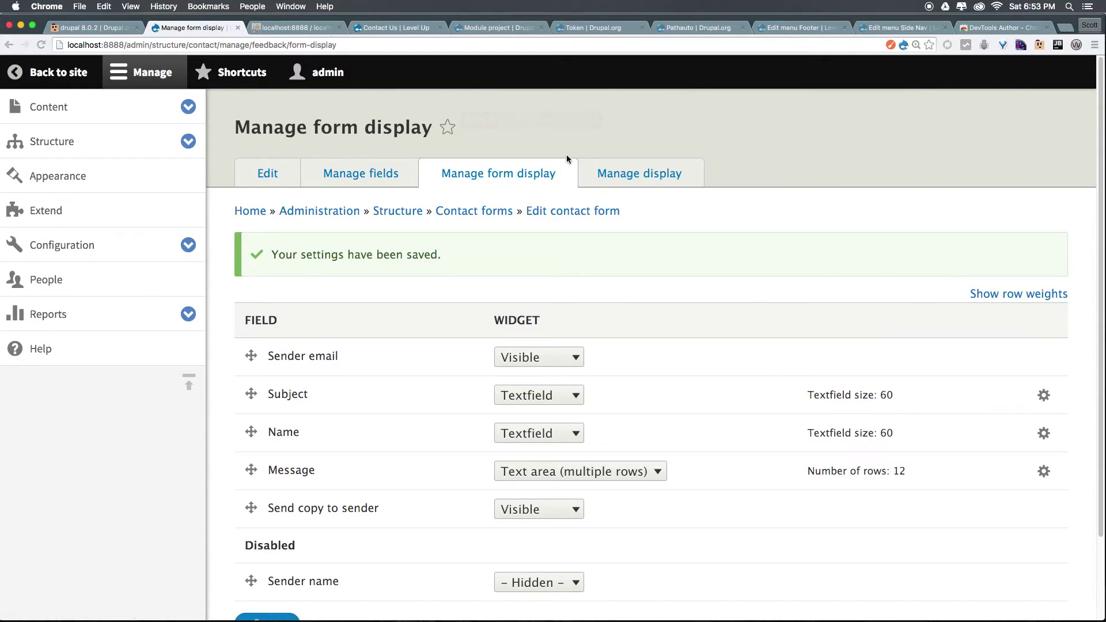
{"action": "left_click", "coordinate": [405, 31]}
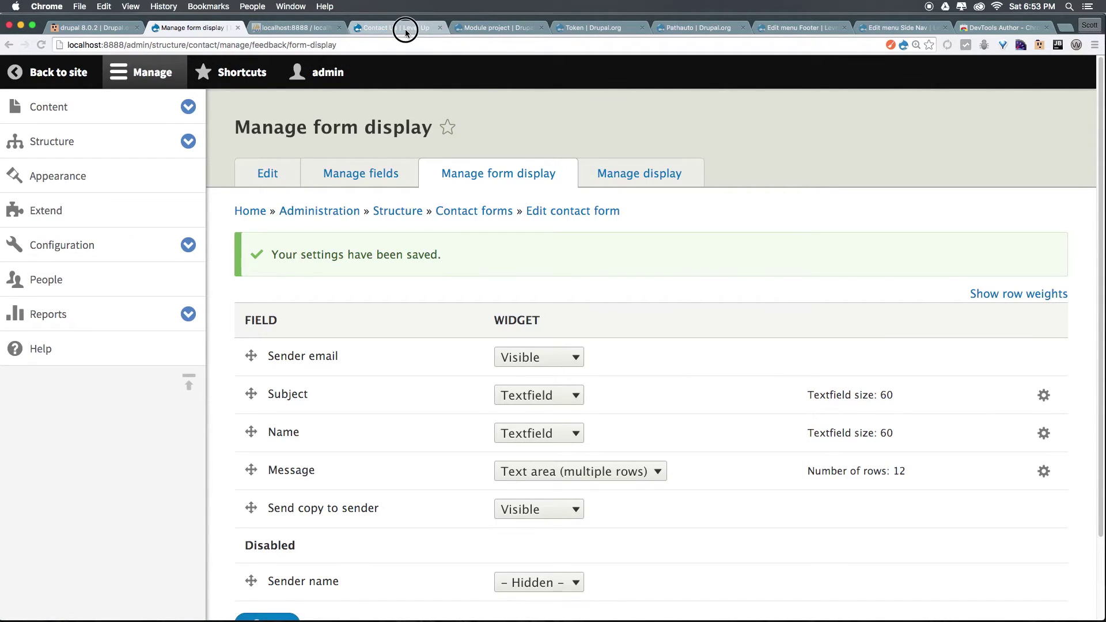
{"action": "left_click_drag", "start_coordinate": [406, 31], "coordinate": [300, 29]}
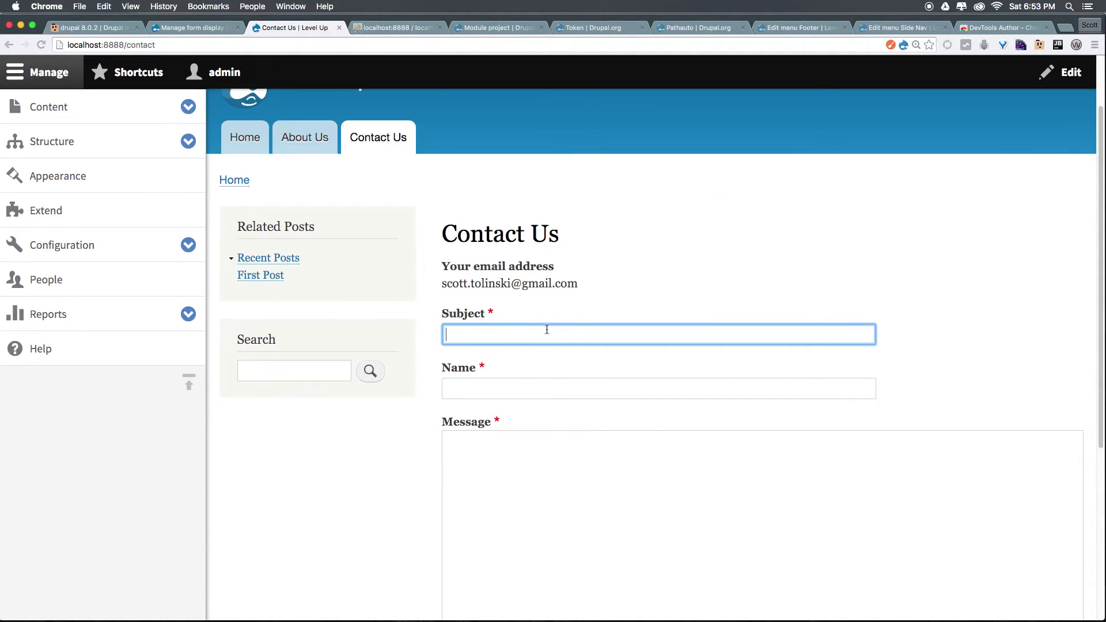
{"action": "left_click", "coordinate": [199, 28]}
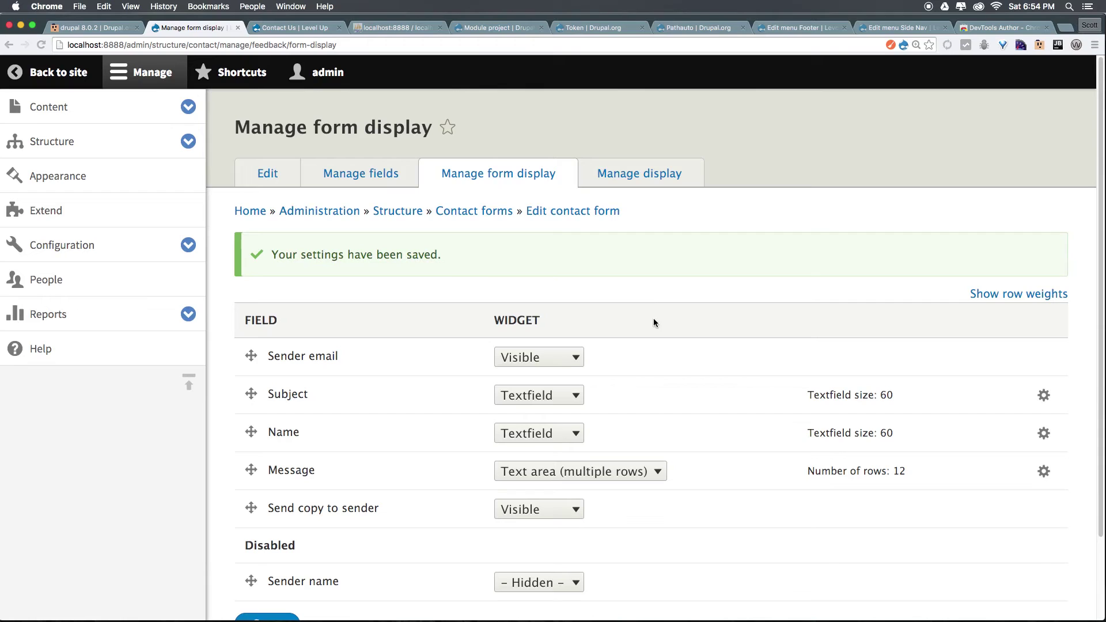
{"action": "key", "text": "ctrl+Tab"}
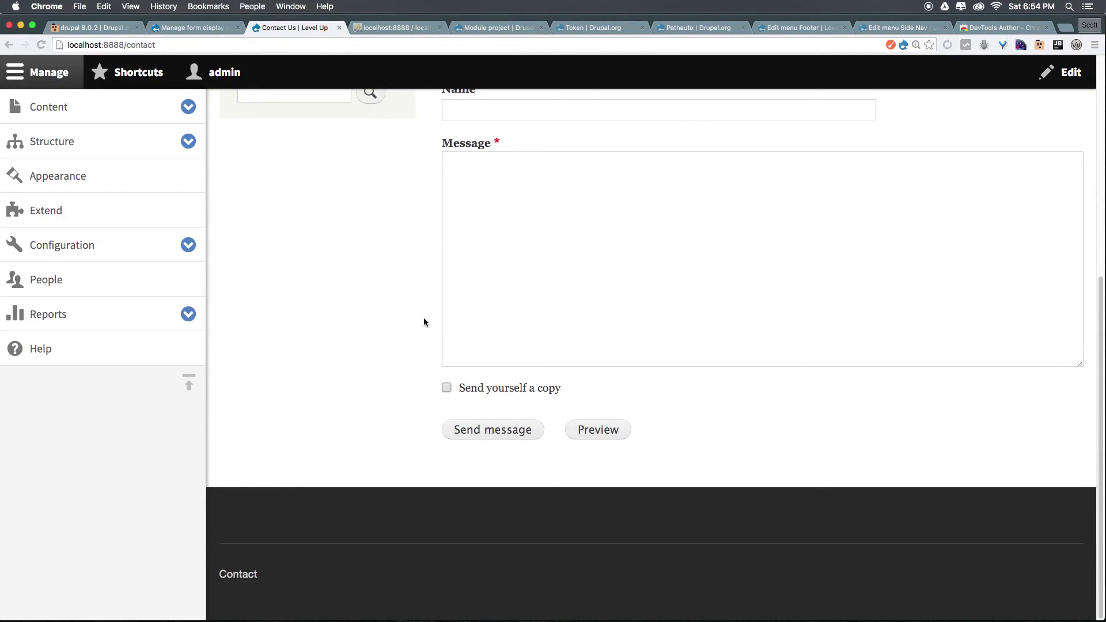
{"action": "key", "text": "super+r"}
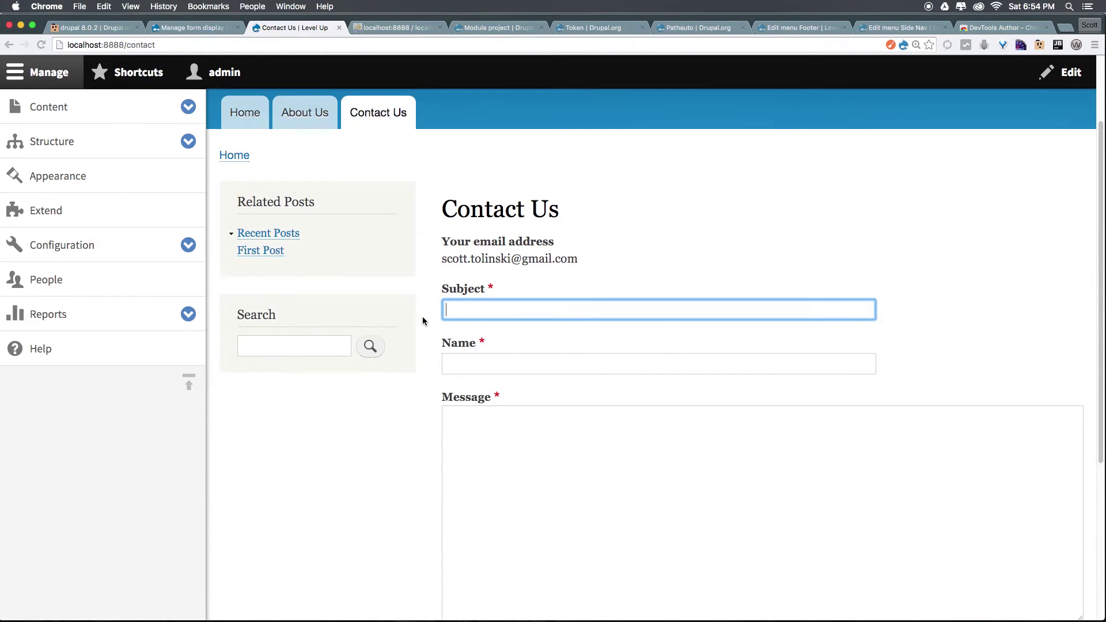